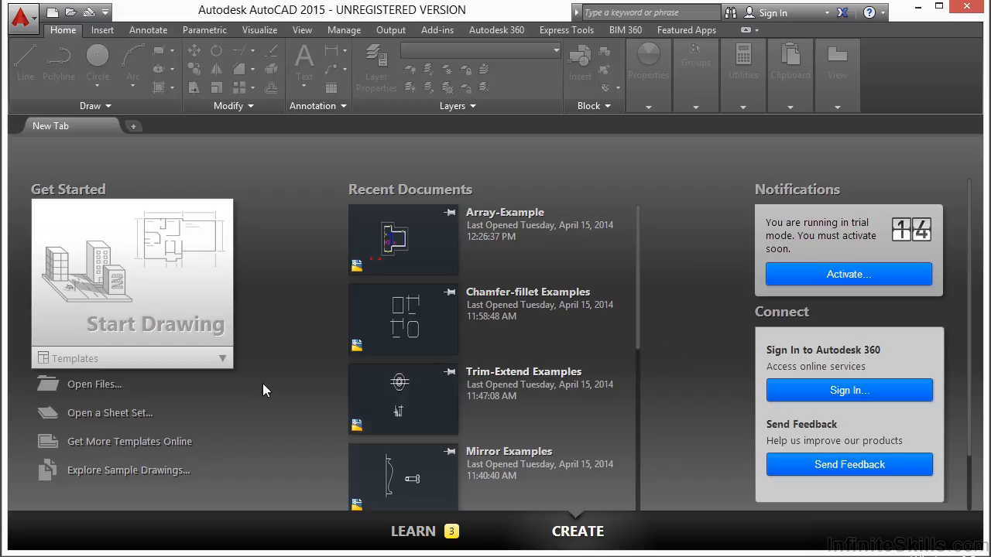
# Open the Array-Example.dwg drawing.
pyautogui.click(96, 385)
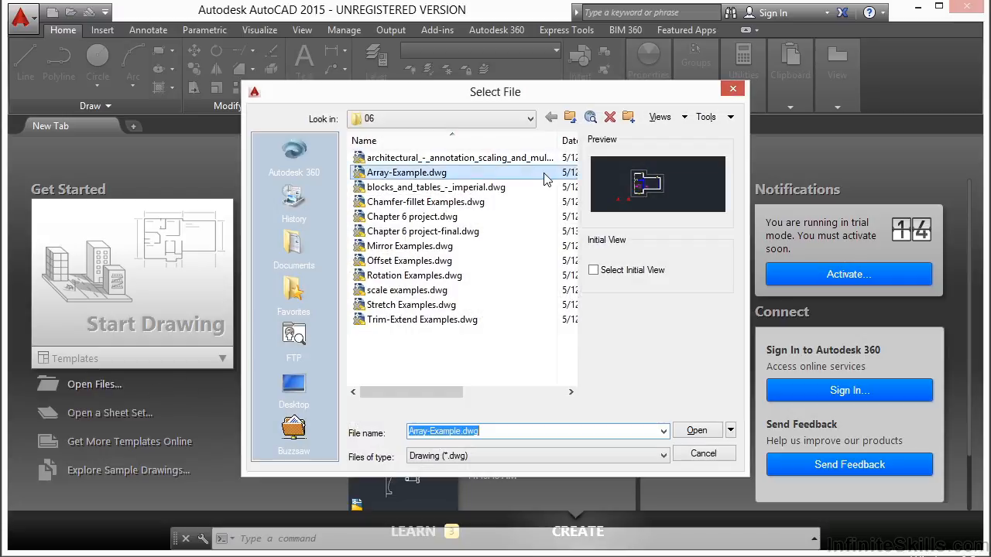
pyautogui.click(432, 173)
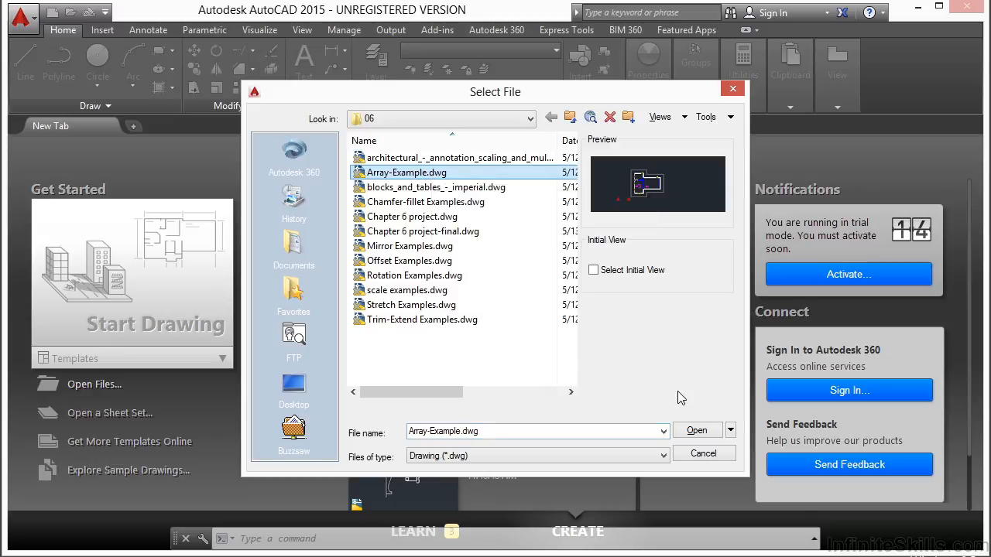
pyautogui.click(695, 431)
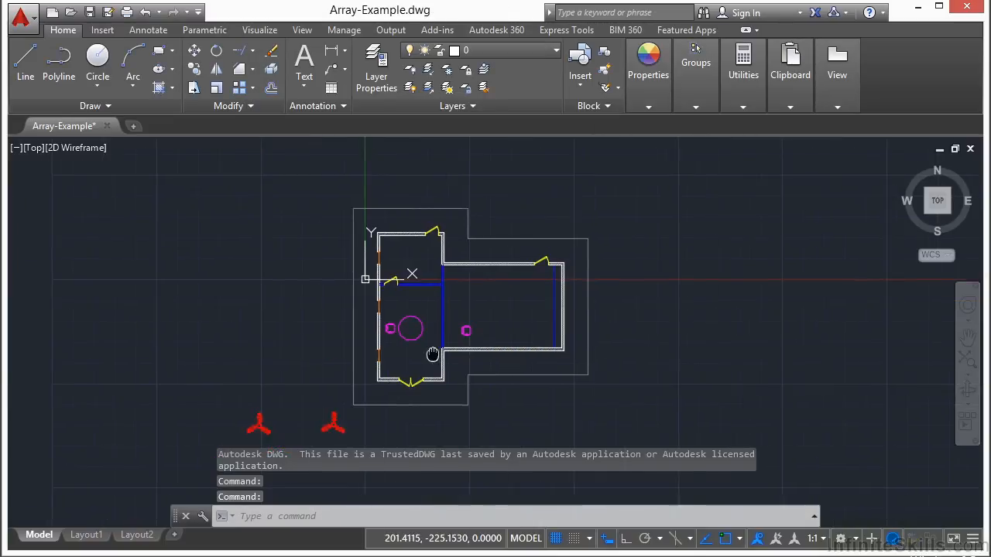
pyautogui.scroll(6, 442, 350)
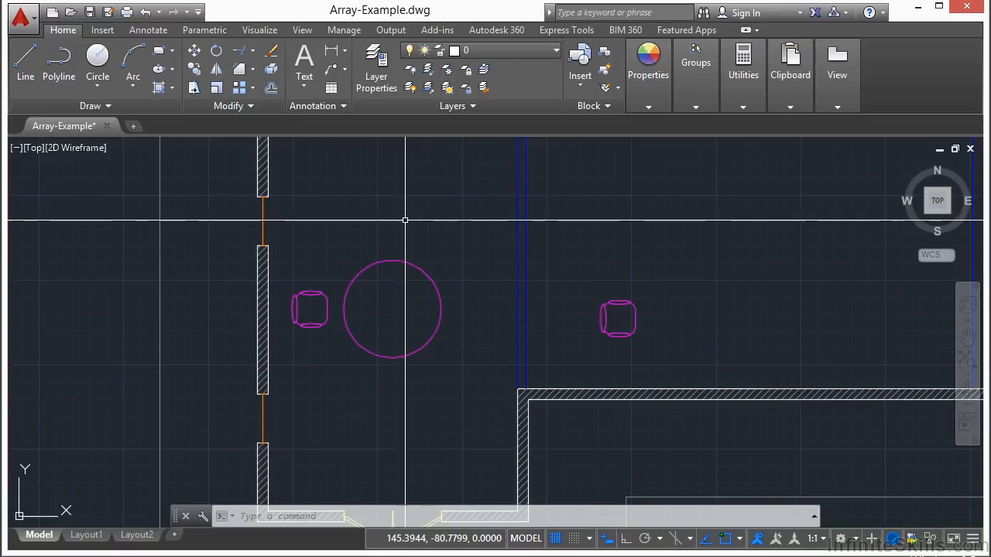
pyautogui.scroll(2, 379, 310)
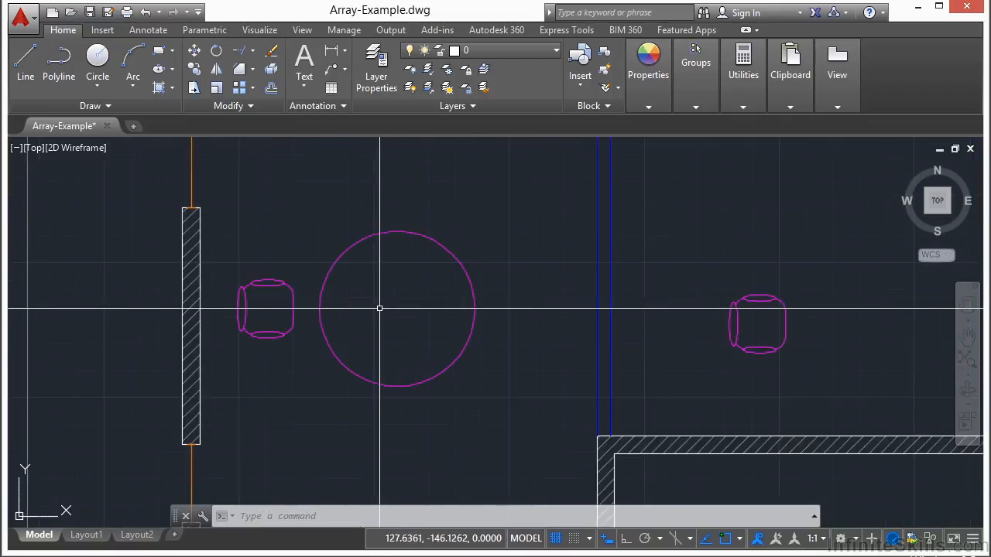
pyautogui.moveTo(379, 310); pyautogui.dragTo(376, 318, button='middle')
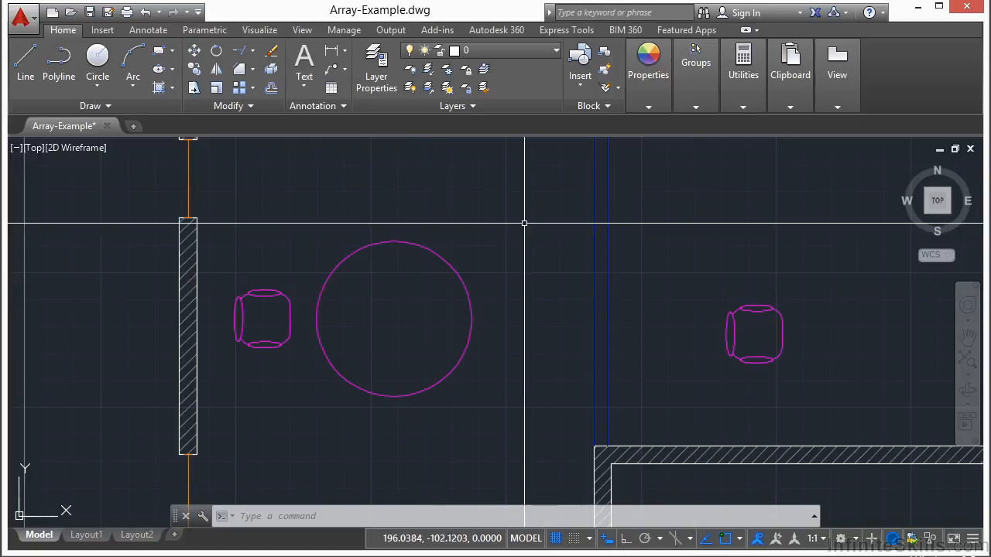
pyautogui.press('Escape')
pyautogui.write('AR')
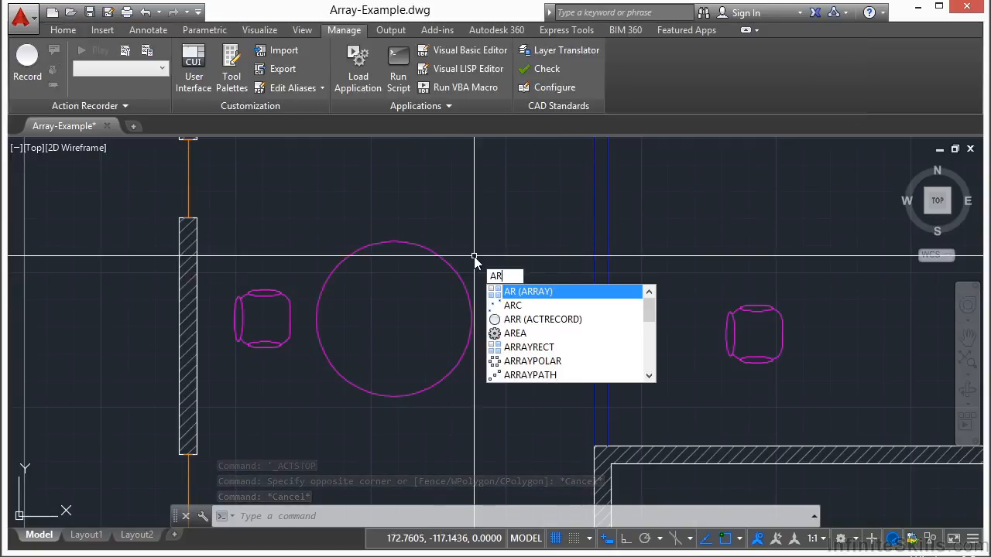
pyautogui.press('Return')
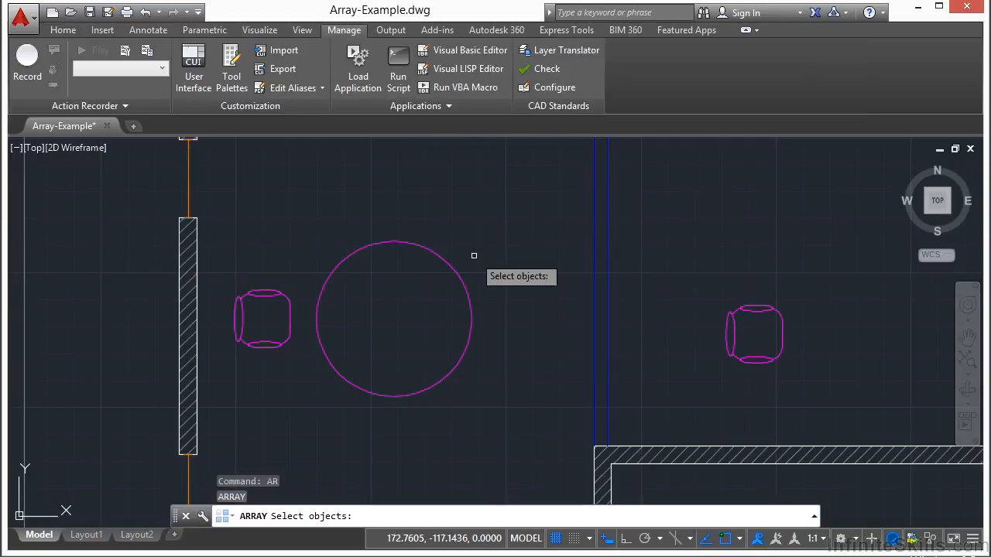
pyautogui.click(248, 293)
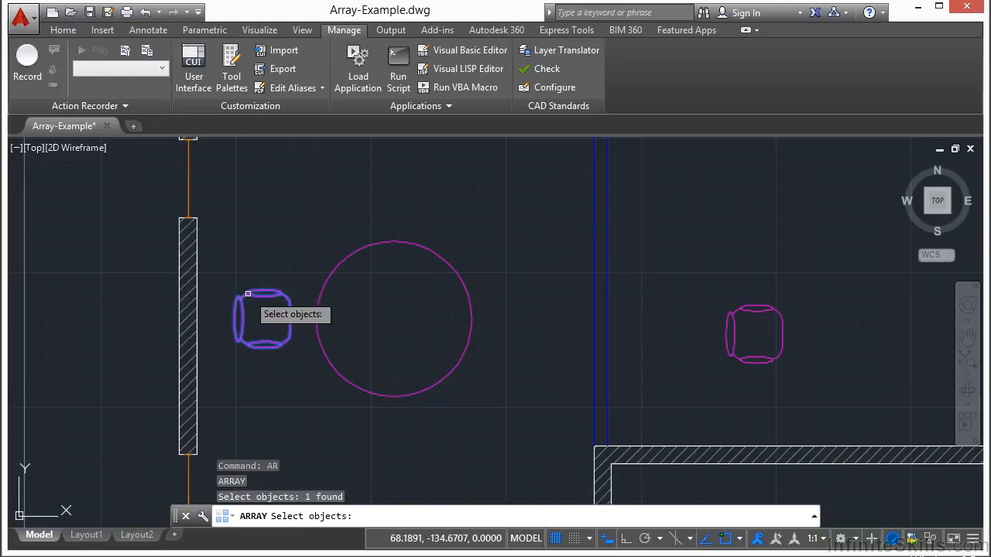
pyautogui.press('Return')
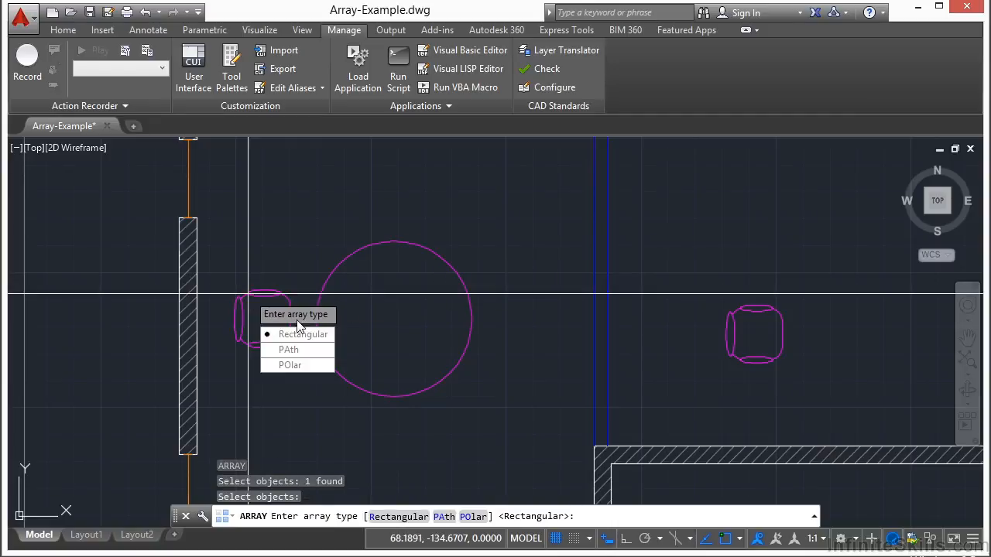
pyautogui.click(327, 368)
pyautogui.press('Escape')
pyautogui.press('Escape')
pyautogui.press('Escape')
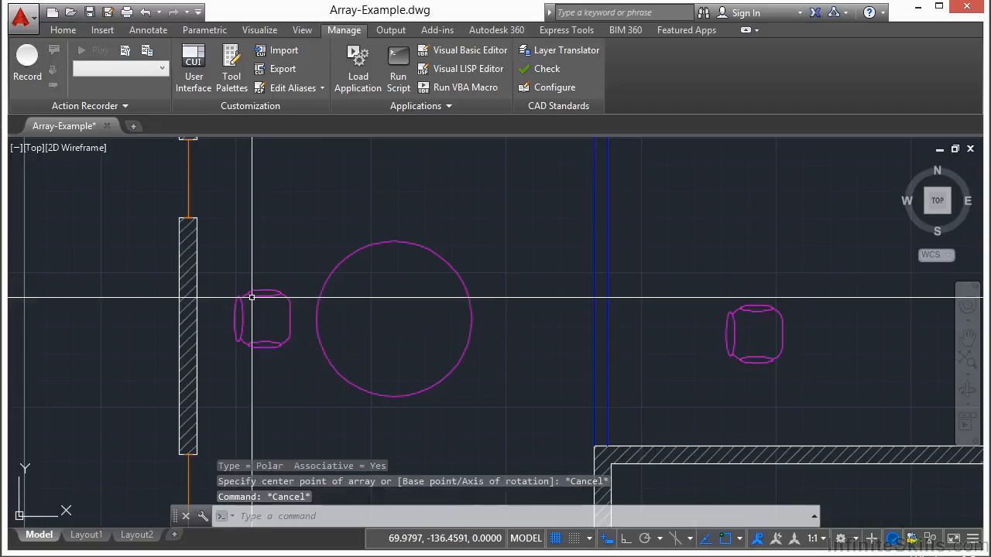
# Create a polar array of the chair beside the round table, using the table's centre as the array centre.
pyautogui.click(65, 32)
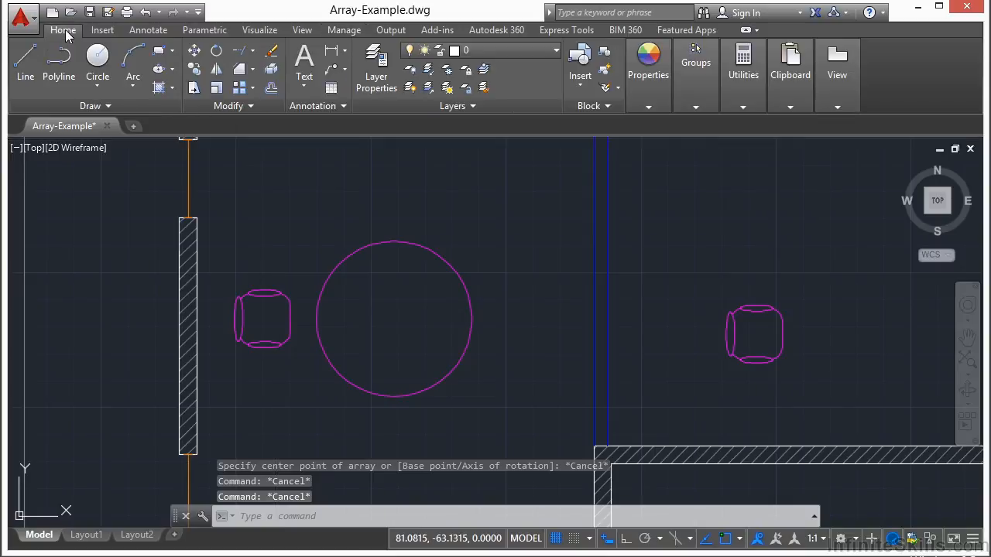
pyautogui.click(253, 87)
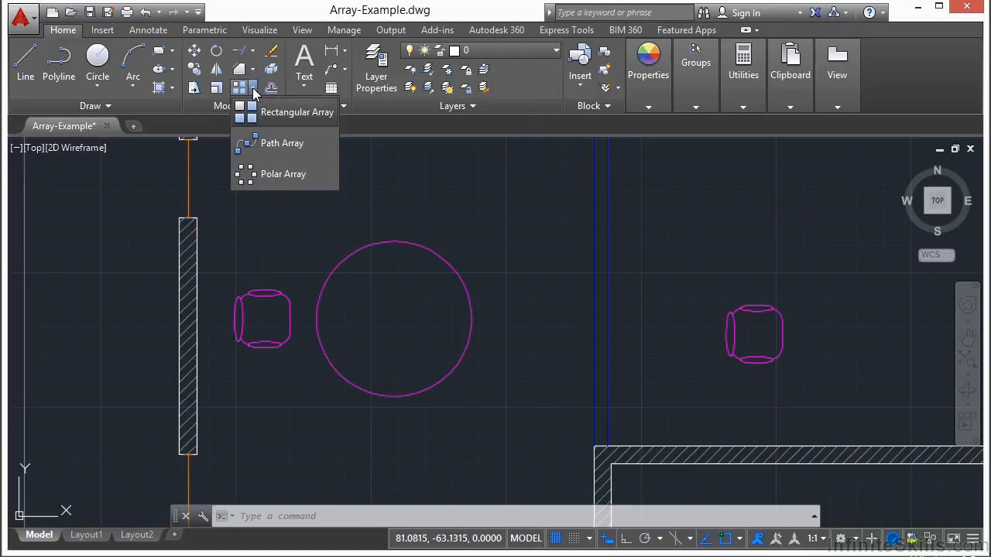
pyautogui.click(283, 175)
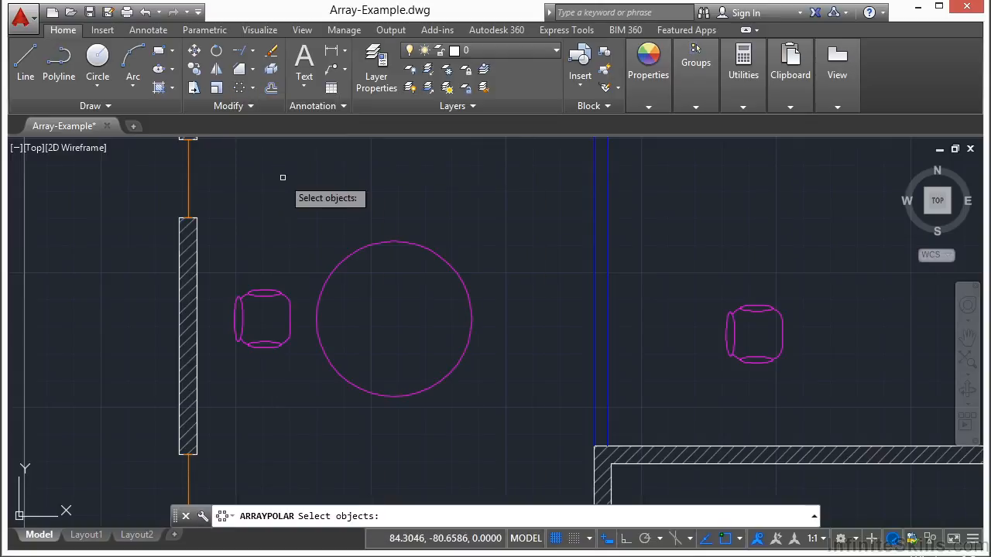
pyautogui.click(287, 300)
pyautogui.press('Return')
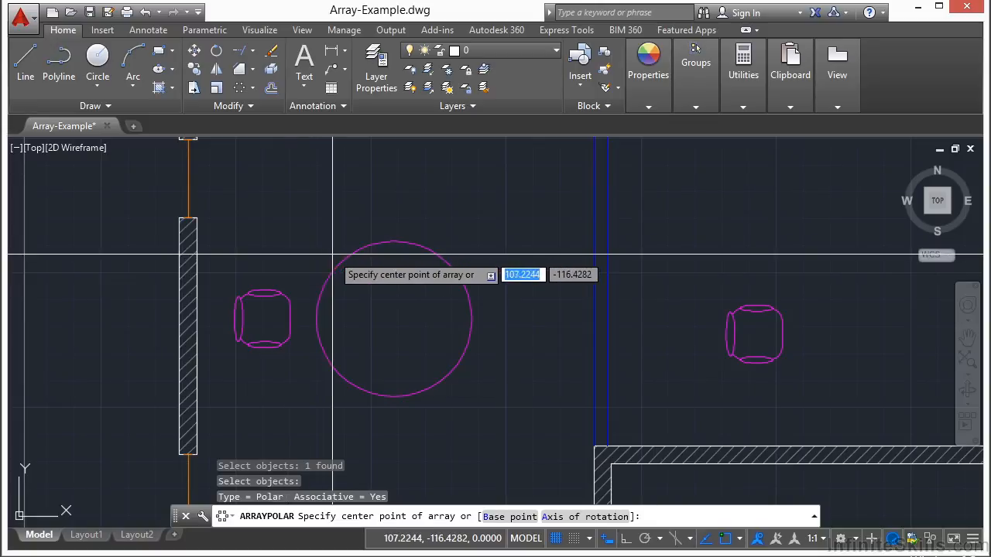
pyautogui.click(393, 319)
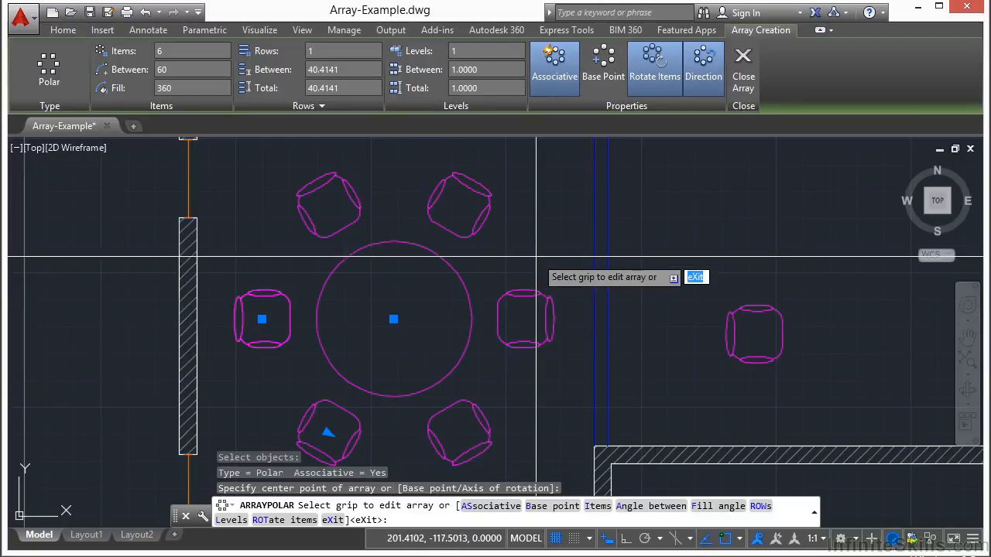
# Stretch the chair array with its grips to 9 items spaced 40° apart around the full 360°.
pyautogui.scroll(-2, 525, 251)
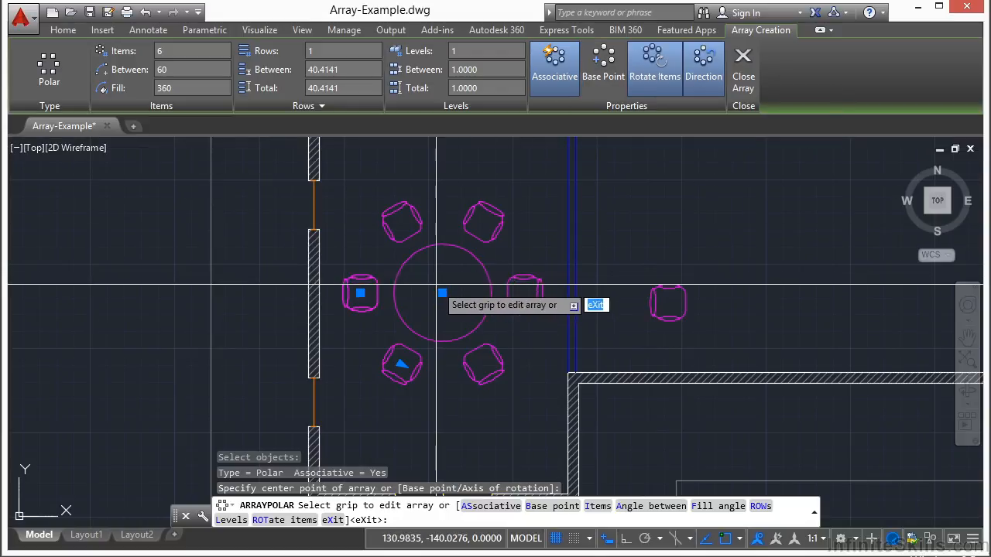
pyautogui.click(401, 364)
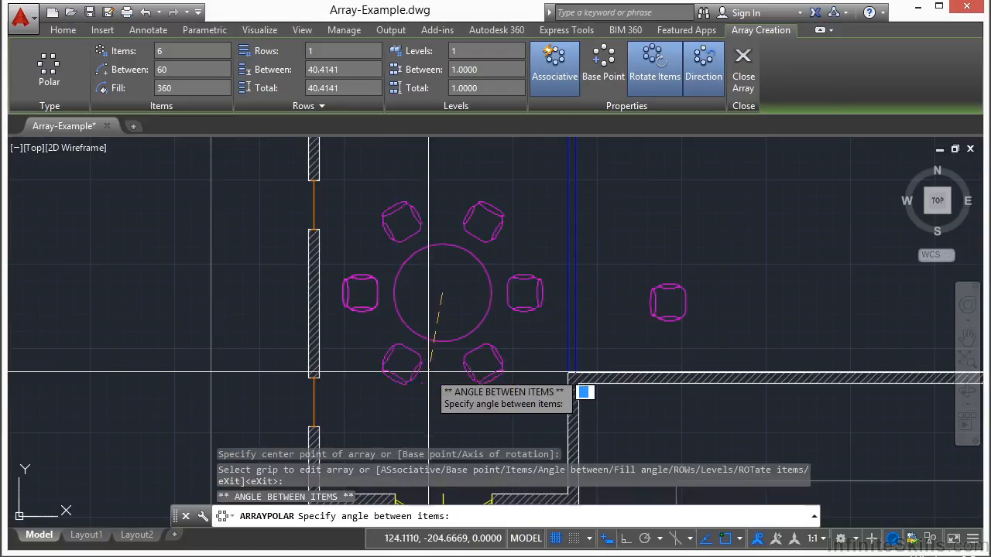
pyautogui.click(370, 350)
pyautogui.click(524, 277)
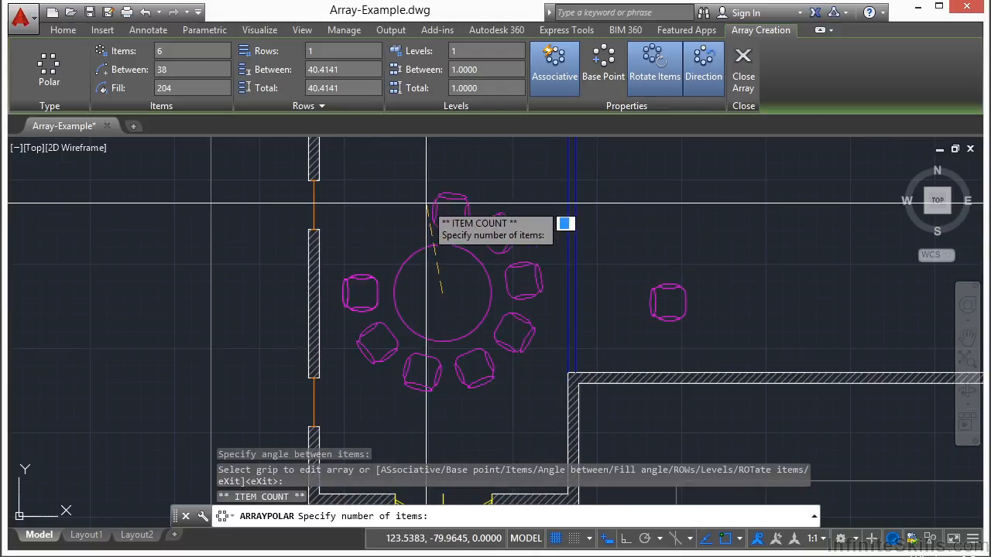
pyautogui.click(377, 214)
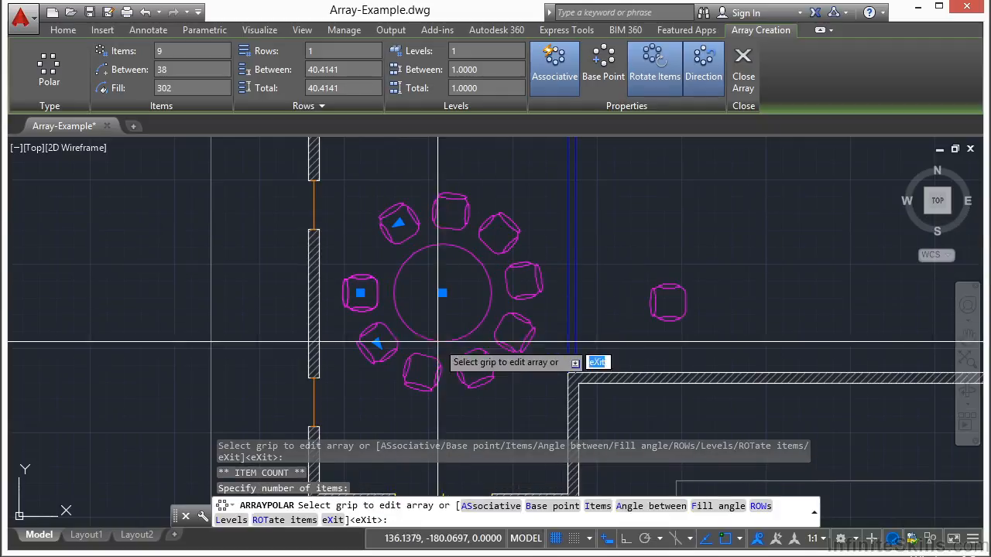
pyautogui.click(377, 343)
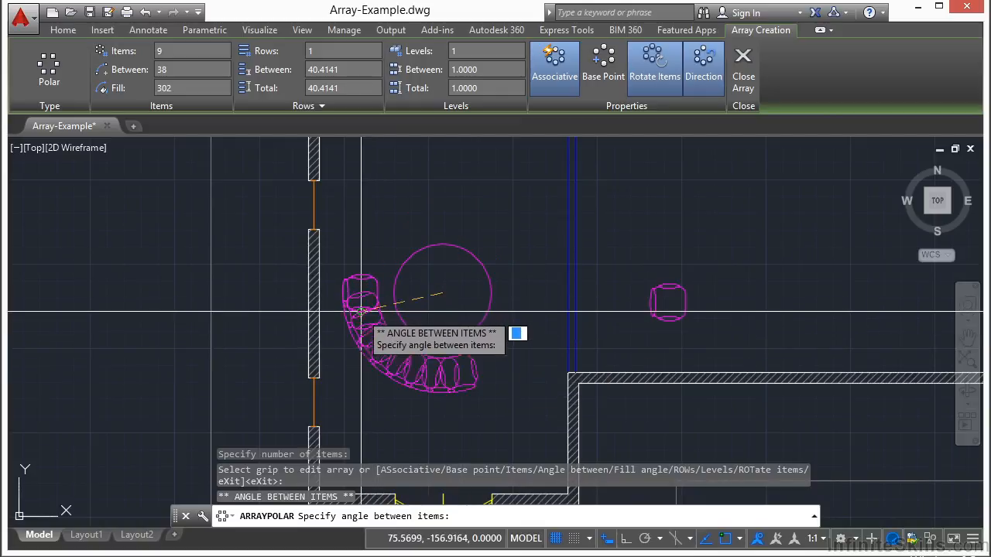
pyautogui.click(412, 352)
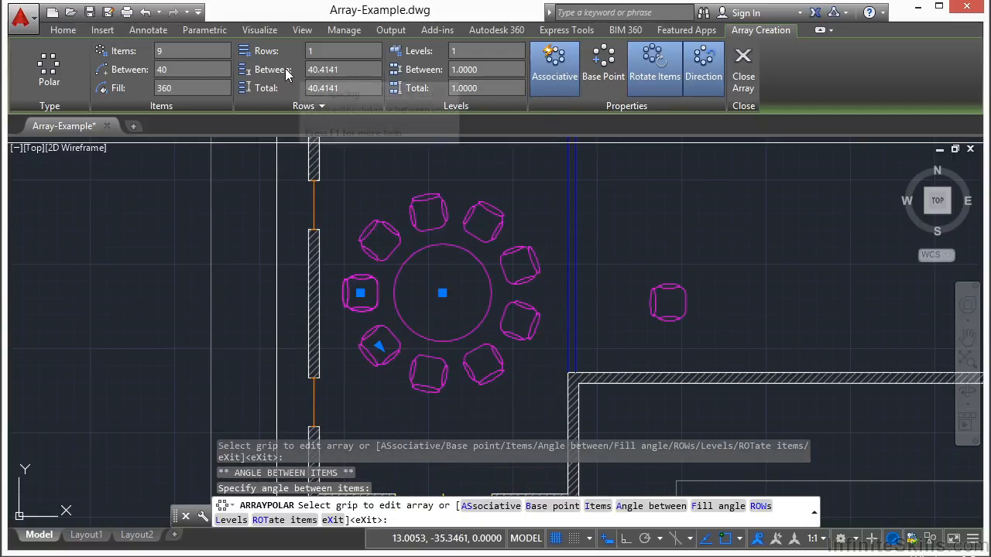
# Set the number of items in the polar chair array to 5.
pyautogui.click(182, 52)
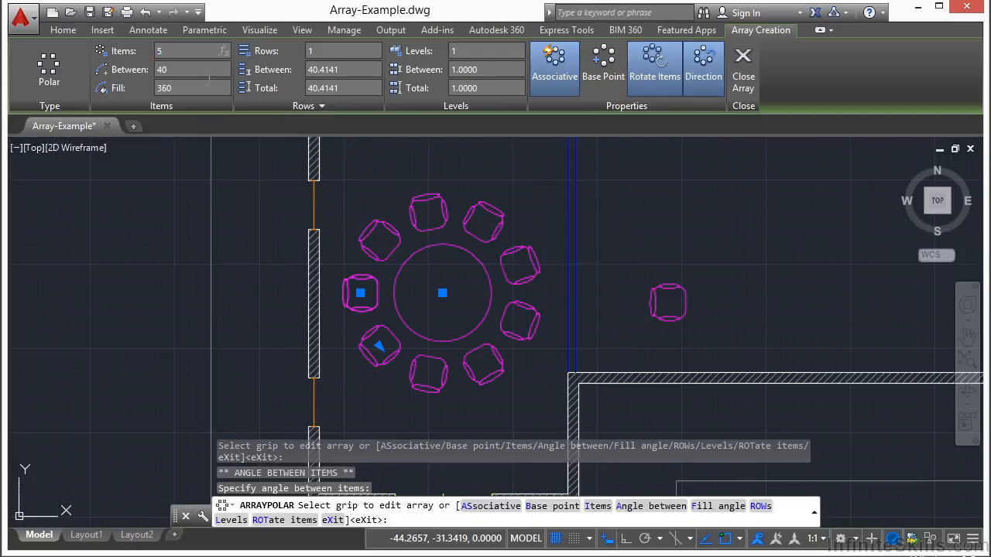
pyautogui.press('Return')
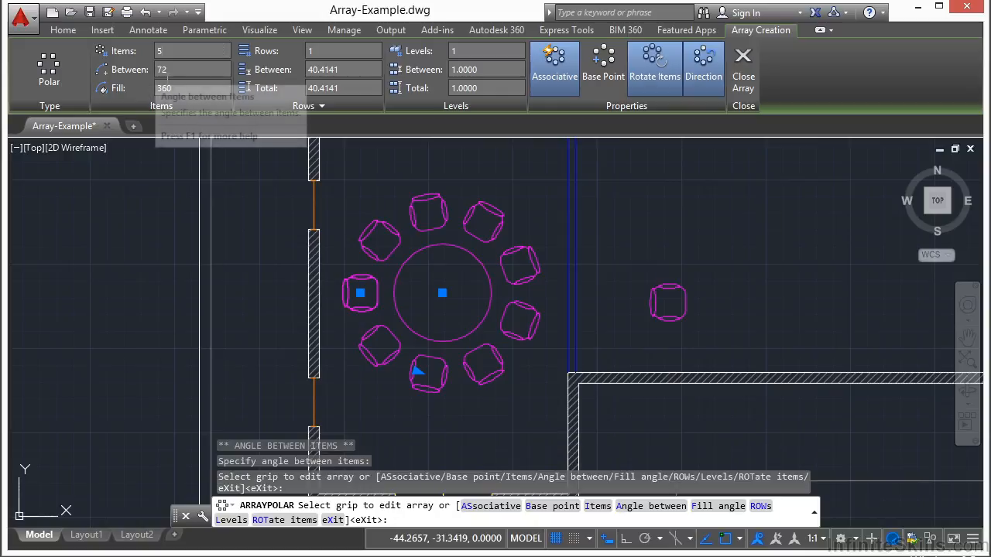
# Try a fill angle of 180° for the chair array and return it to 360°.
pyautogui.click(190, 93)
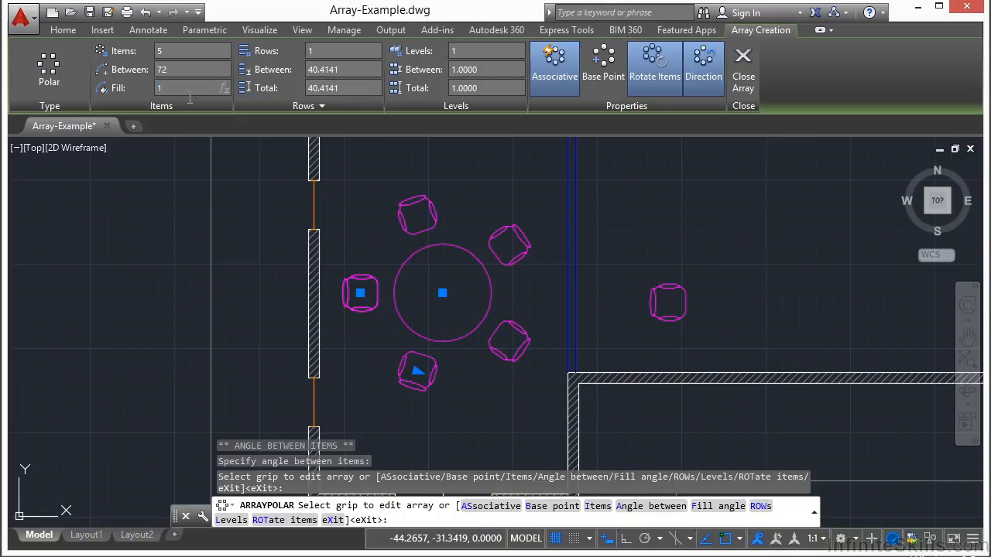
pyautogui.press('Return')
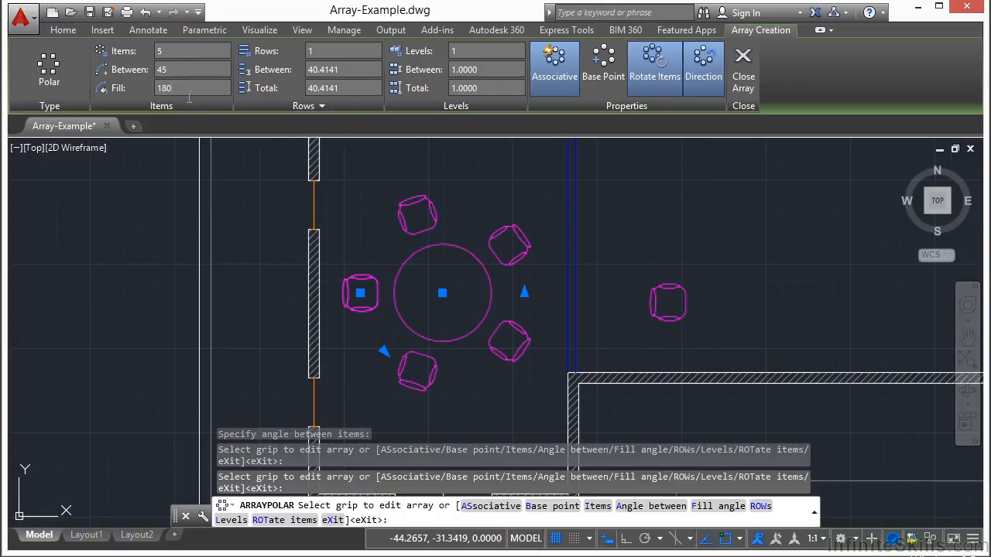
pyautogui.write('360')
pyautogui.press('Return')
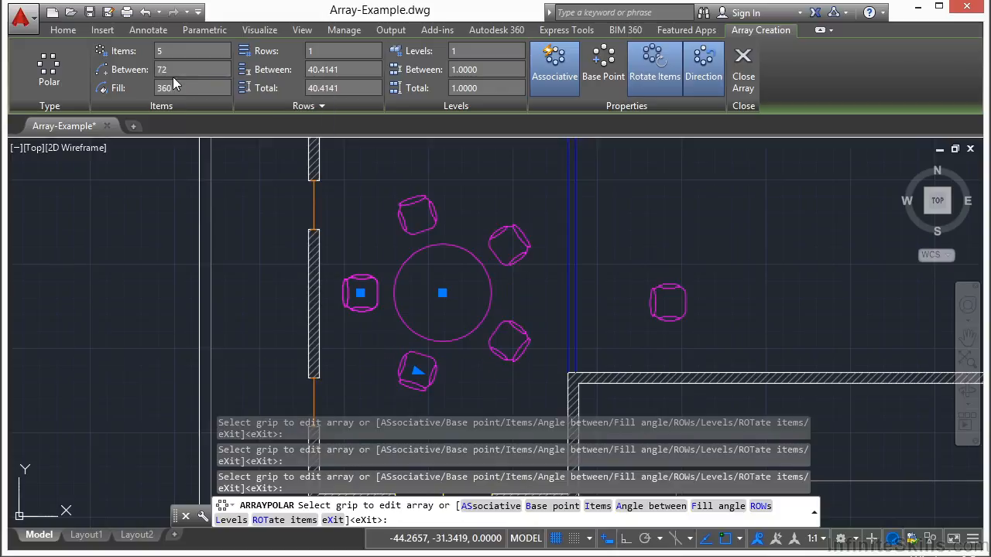
# Try a 56° angle between the arrayed chairs and restore the full circle with a 360° fill angle.
pyautogui.click(178, 73)
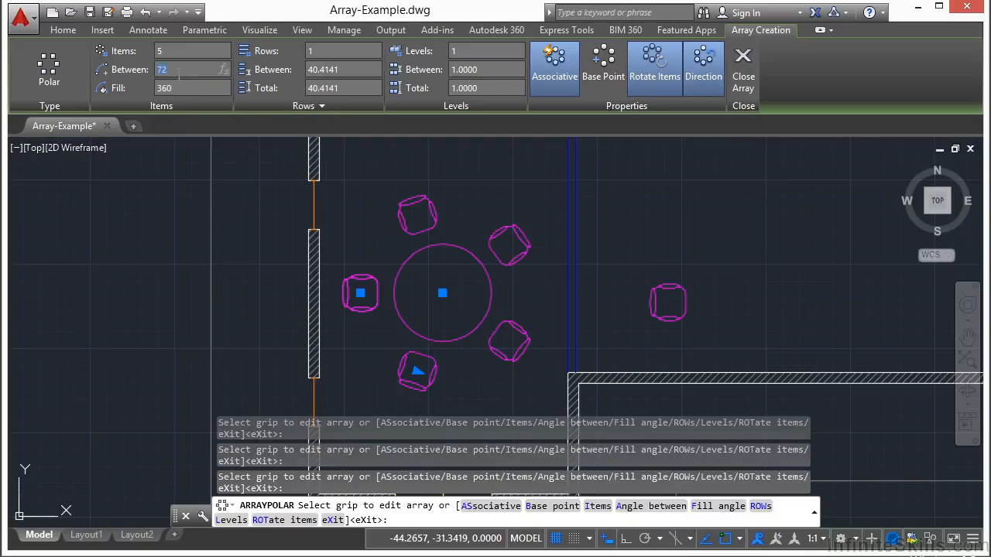
pyautogui.press('Return')
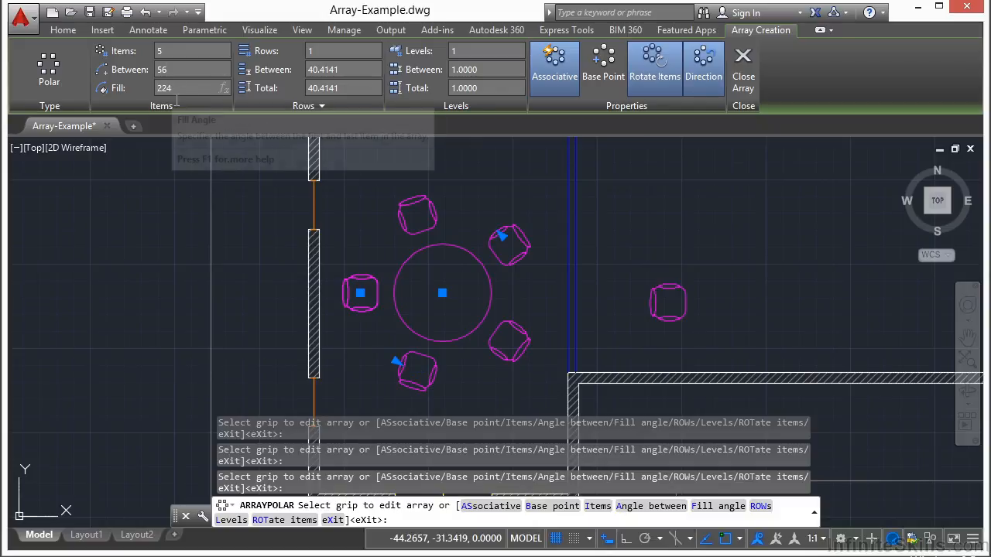
pyautogui.click(185, 93)
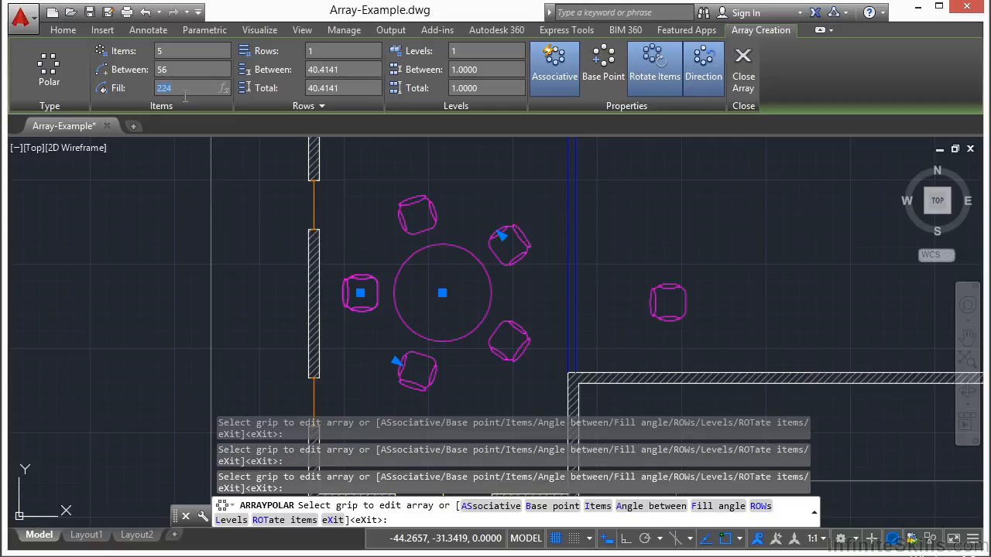
pyautogui.write('360')
pyautogui.press('Return')
# Try 2 rows in the polar chair array and return it to 1 row.
pyautogui.write('2')
pyautogui.press('Tab')
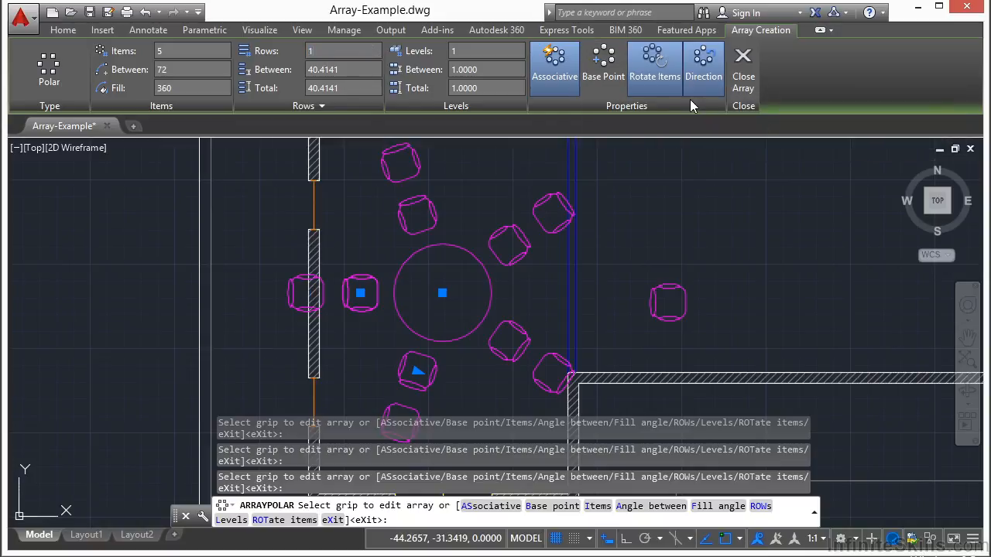
pyautogui.click(700, 77)
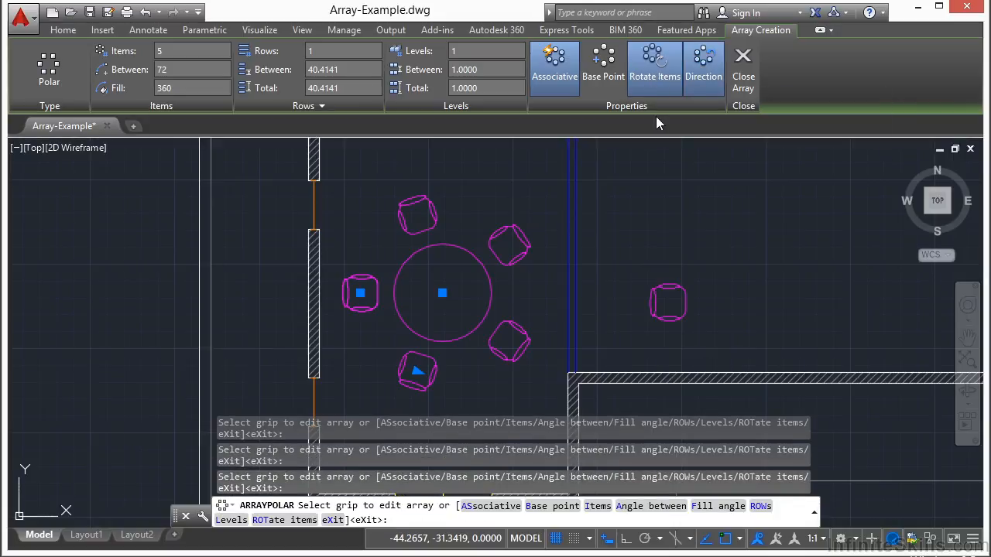
# Turn off Rotate Items to compare the chairs' orientation around the table, and turn it back on.
pyautogui.click(670, 91)
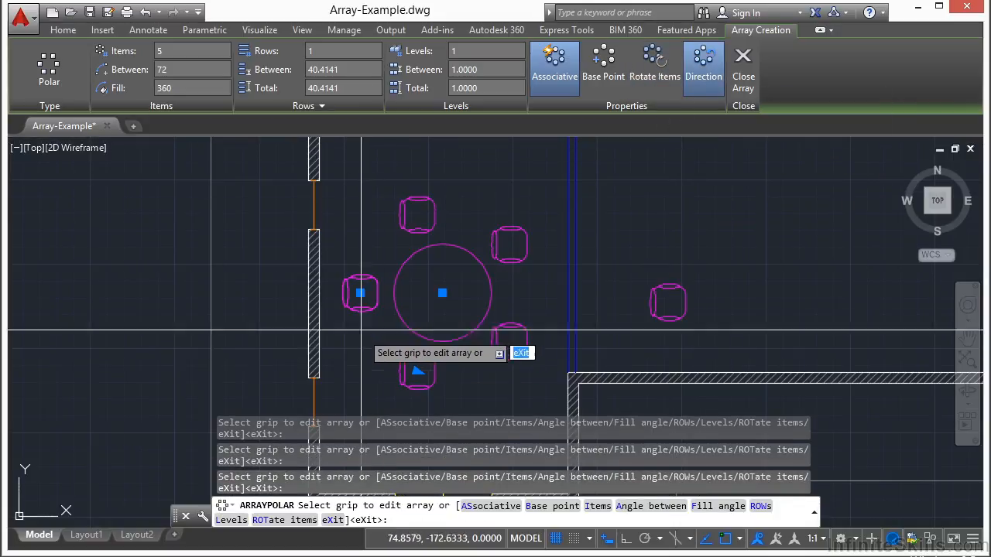
pyautogui.scroll(2, 364, 356)
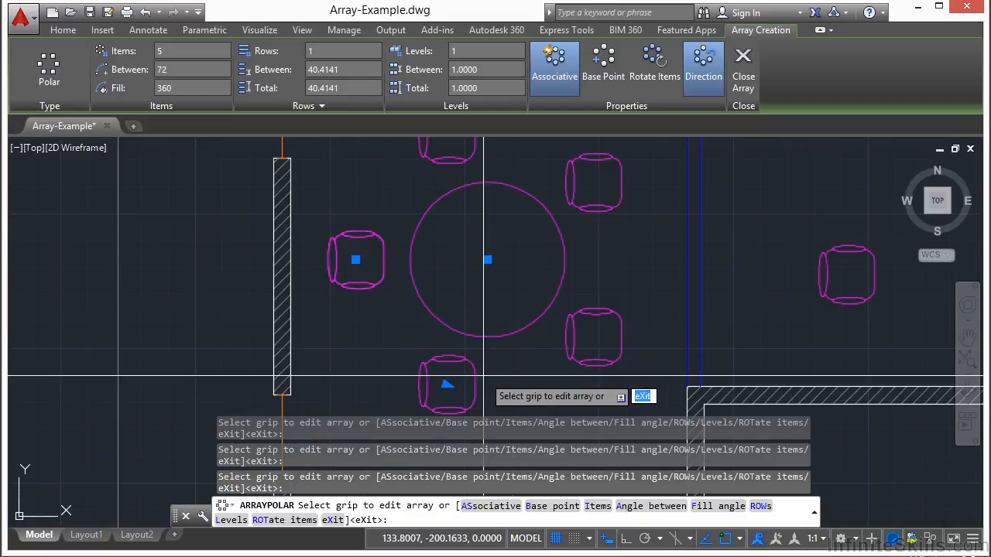
pyautogui.click(663, 64)
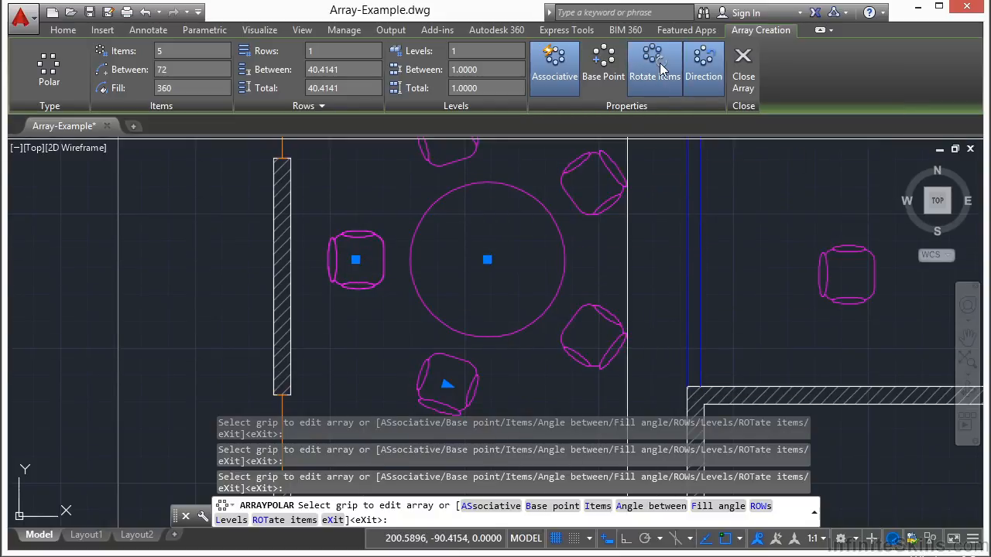
# Try the round table's center as the chair array's base point and stretch the array's radius from the relocated base grip.
pyautogui.scroll(-3, 418, 271)
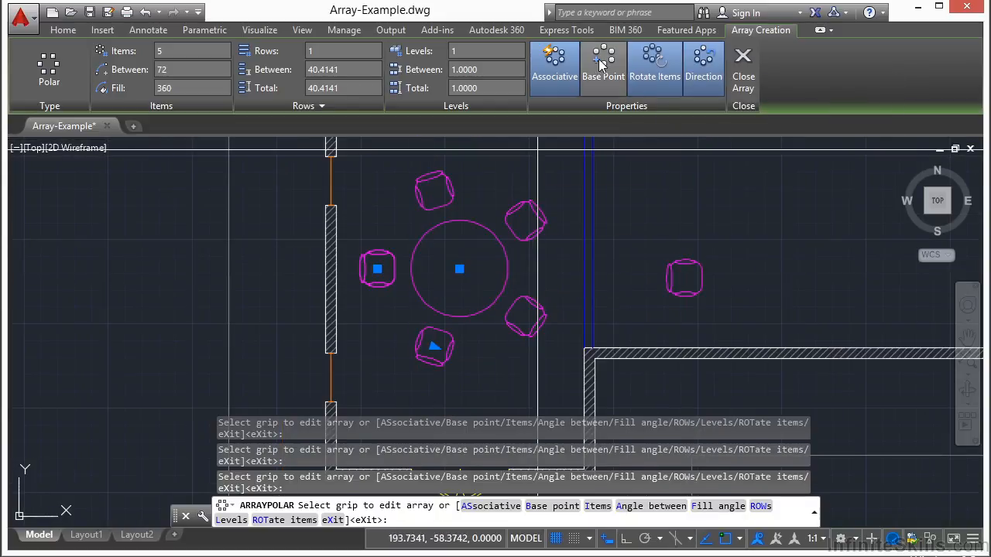
pyautogui.click(597, 62)
pyautogui.click(459, 268)
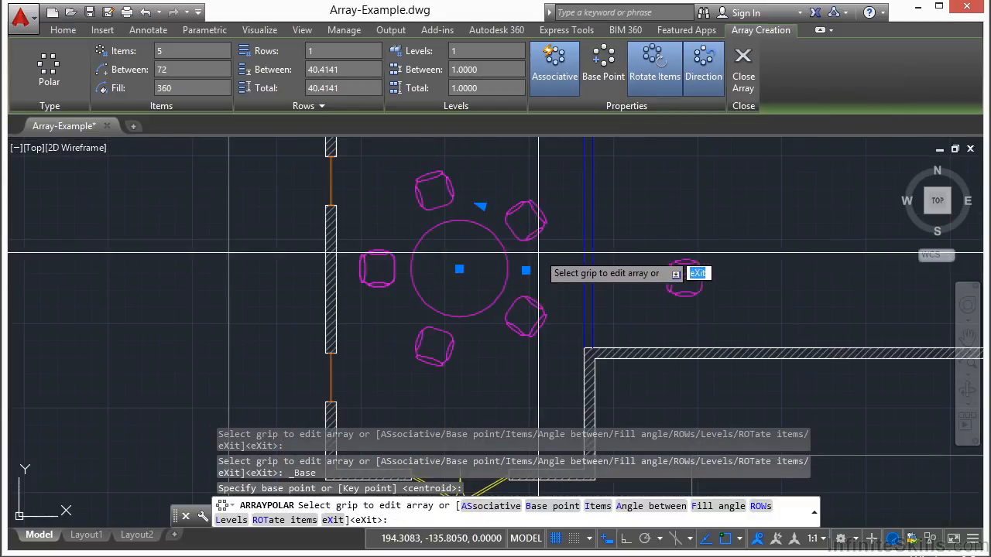
pyautogui.click(554, 82)
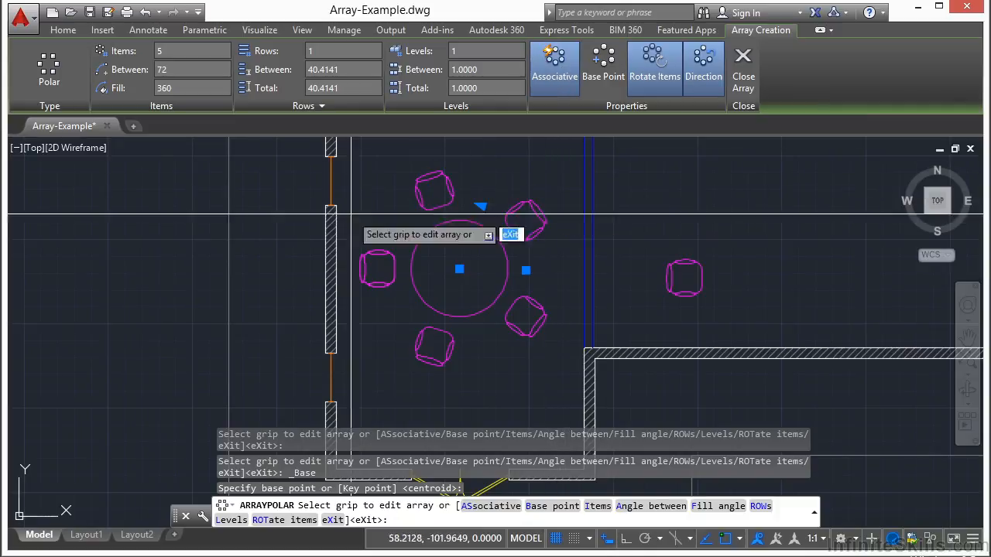
pyautogui.click(527, 273)
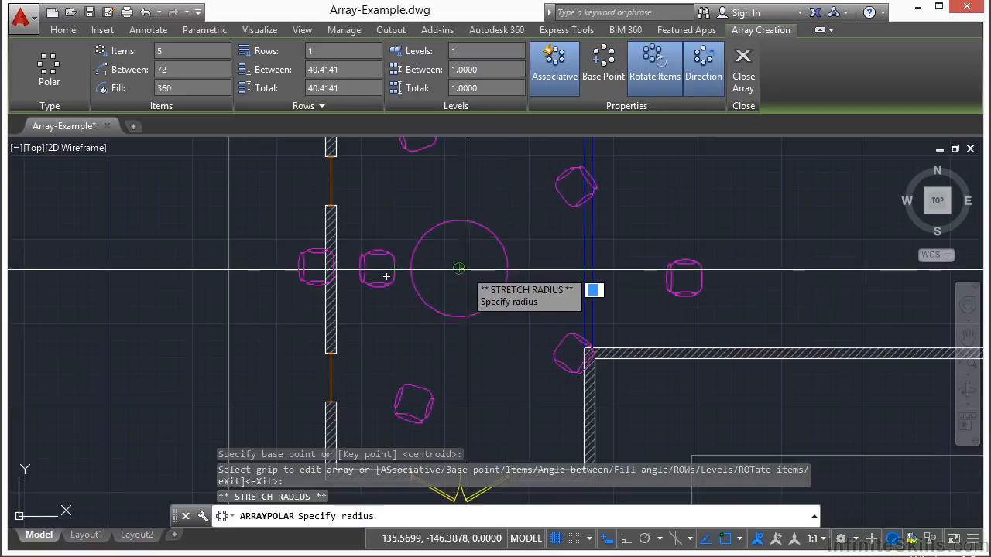
pyautogui.click(461, 271)
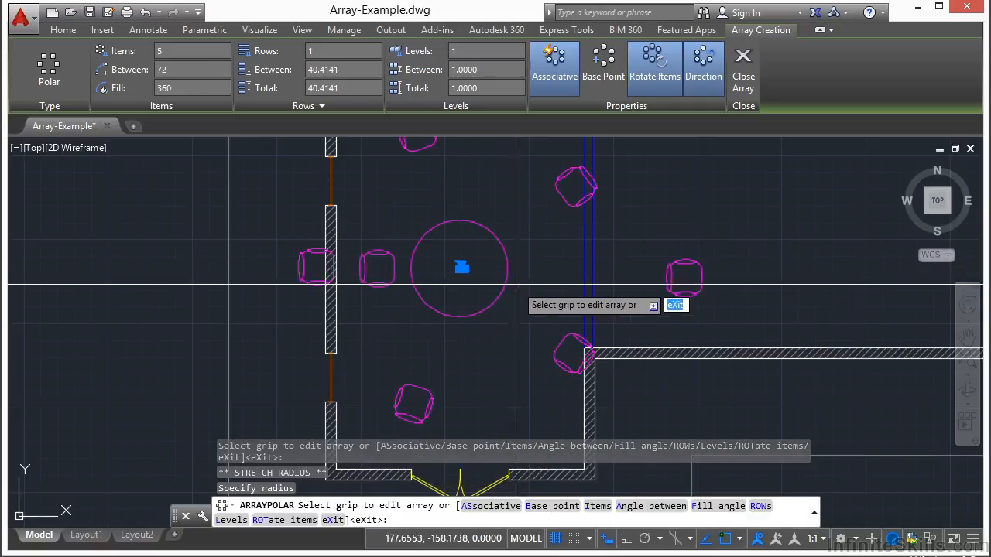
# Cancel the array editing and undo the polar chair array, leaving only the original chair beside the table.
pyautogui.press('Escape')
pyautogui.hotkey('ctrl', 'z')
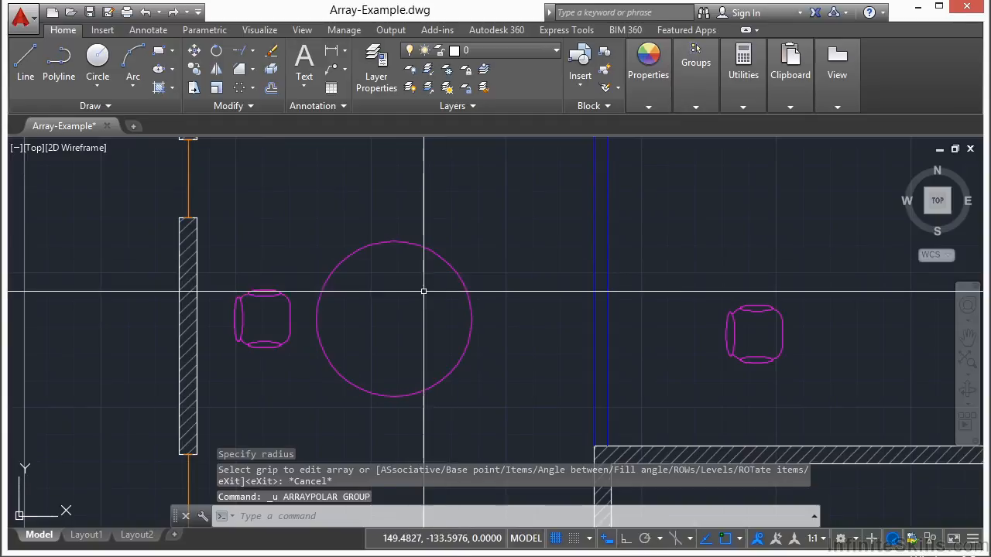
pyautogui.moveTo(422, 305); pyautogui.dragTo(453, 245, button='middle')
pyautogui.scroll(-1, 460, 252)
pyautogui.moveTo(460, 279); pyautogui.dragTo(449, 302, button='middle')
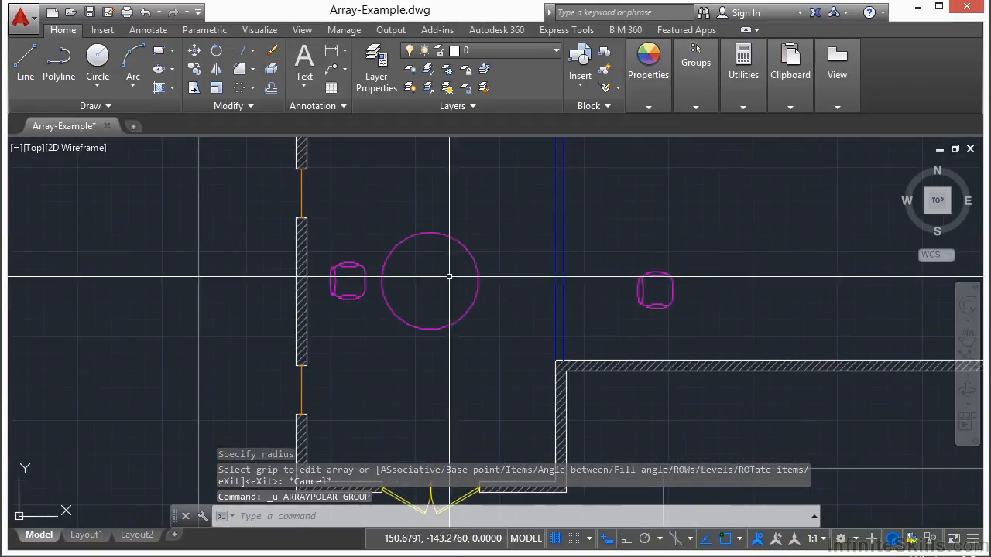
# Create a 6-item associative polar array of the chair around the center of the round table.
pyautogui.click(253, 89)
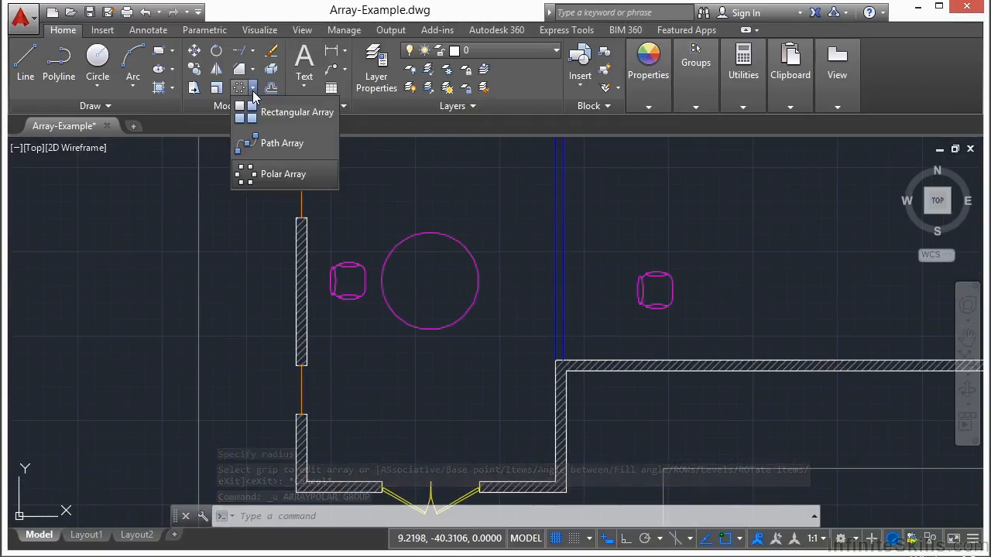
pyautogui.click(297, 186)
pyautogui.click(355, 266)
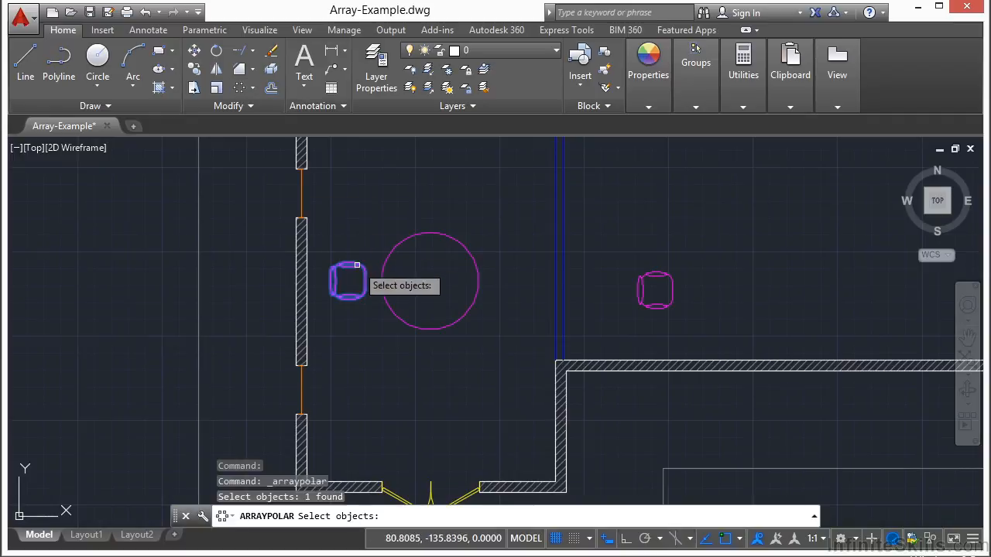
pyautogui.press('Return')
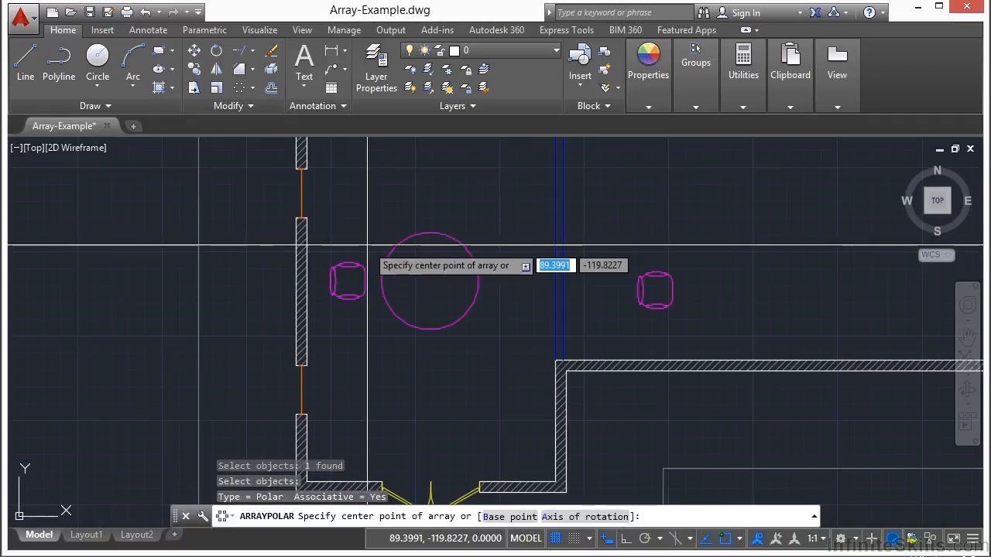
pyautogui.write('cen')
pyautogui.press('Return')
pyautogui.click(395, 244)
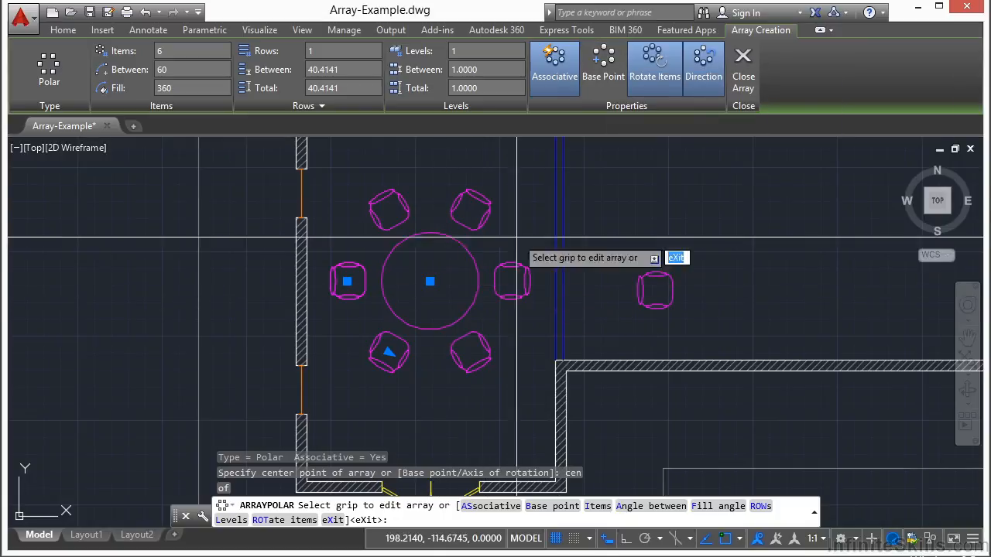
pyautogui.click(732, 85)
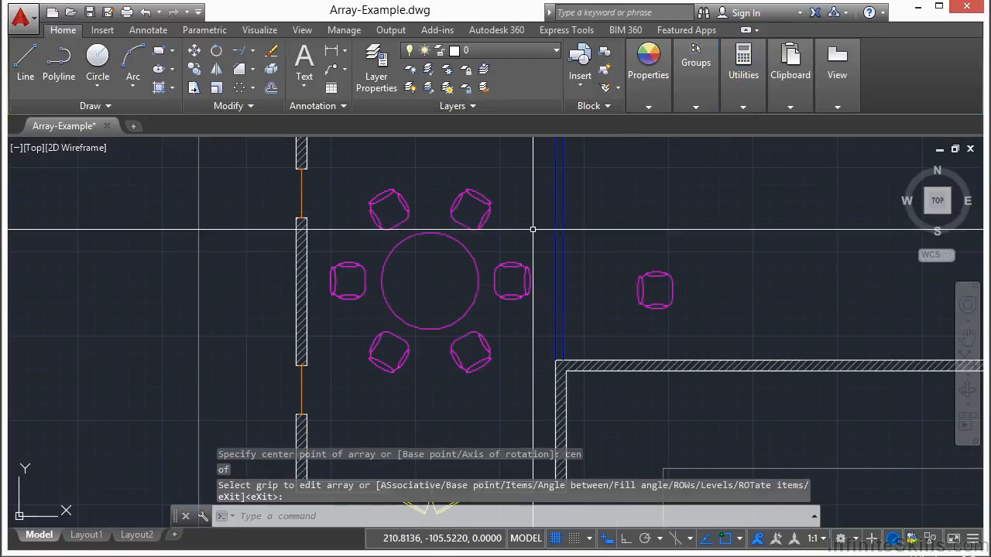
# Edit the chair array to 8 items and set the angle between items to about 30°.
pyautogui.click(489, 220)
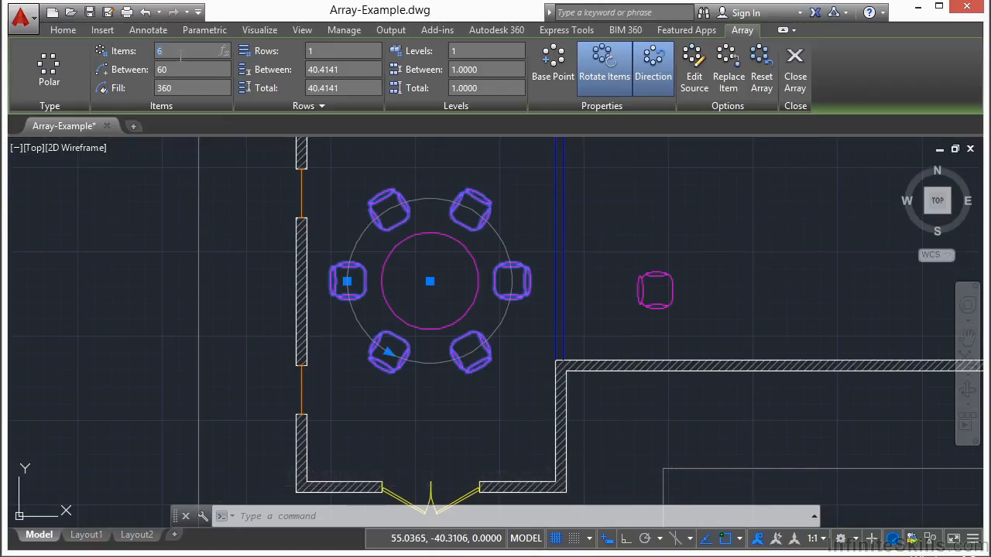
pyautogui.click(388, 351)
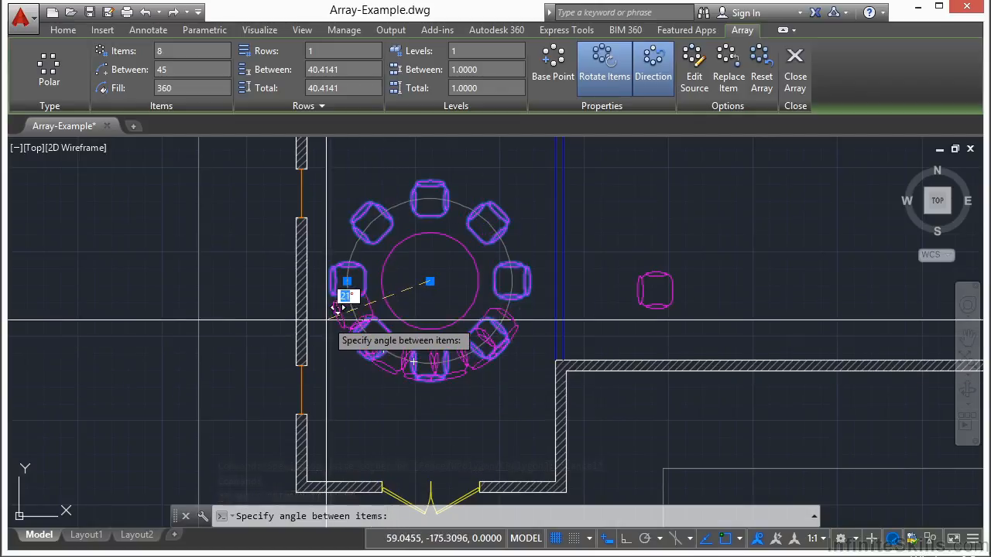
pyautogui.click(346, 285)
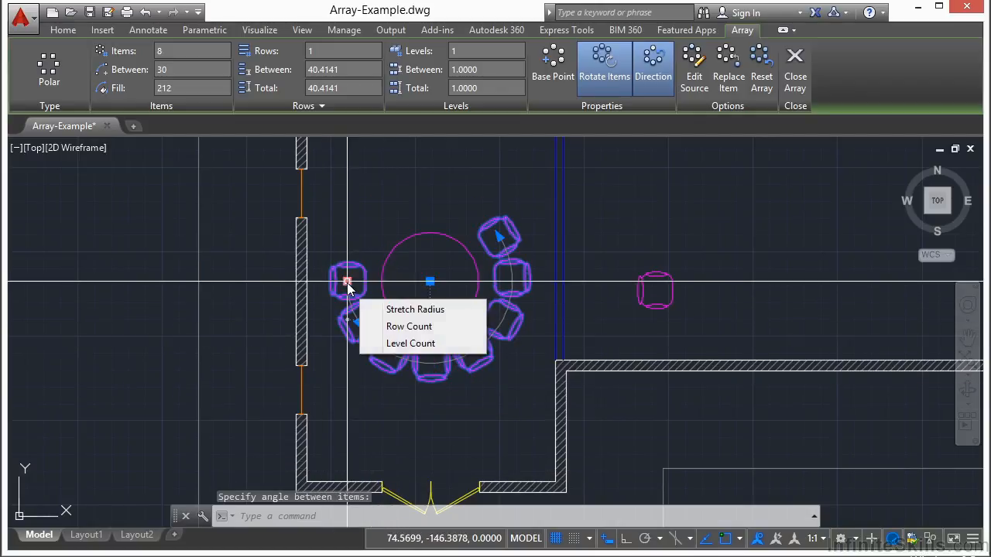
# Try stretching the chair array's radius to about 62.86 from the first chair's grip.
pyautogui.click(347, 287)
pyautogui.click(252, 281)
pyautogui.click(251, 281)
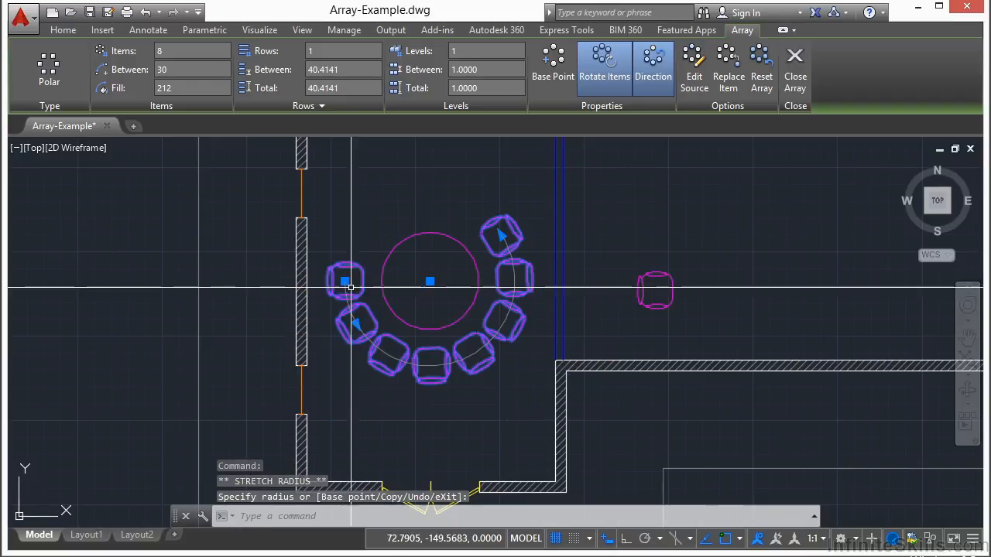
pyautogui.click(353, 280)
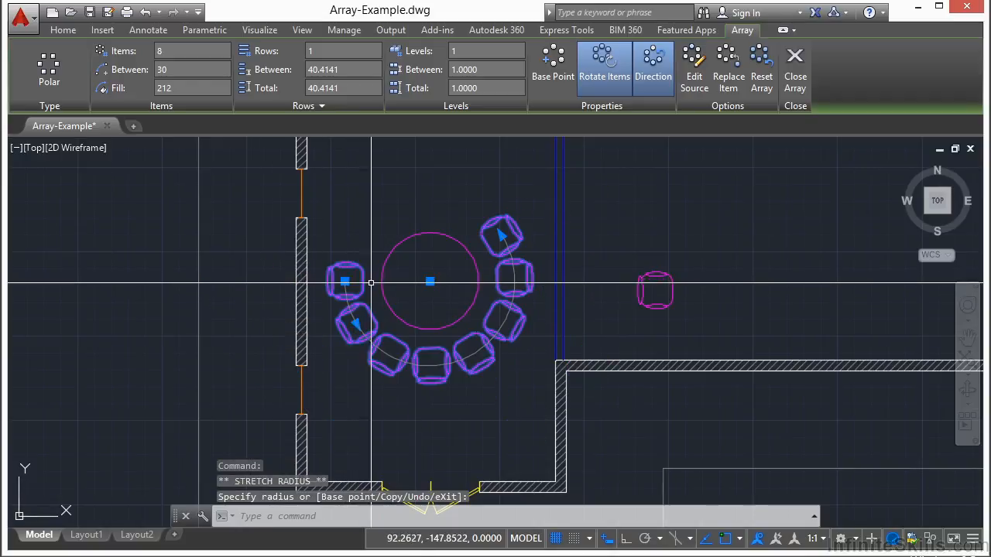
# Try moving the chair array above the table by its center grip and snap it back to the table's center.
pyautogui.click(430, 281)
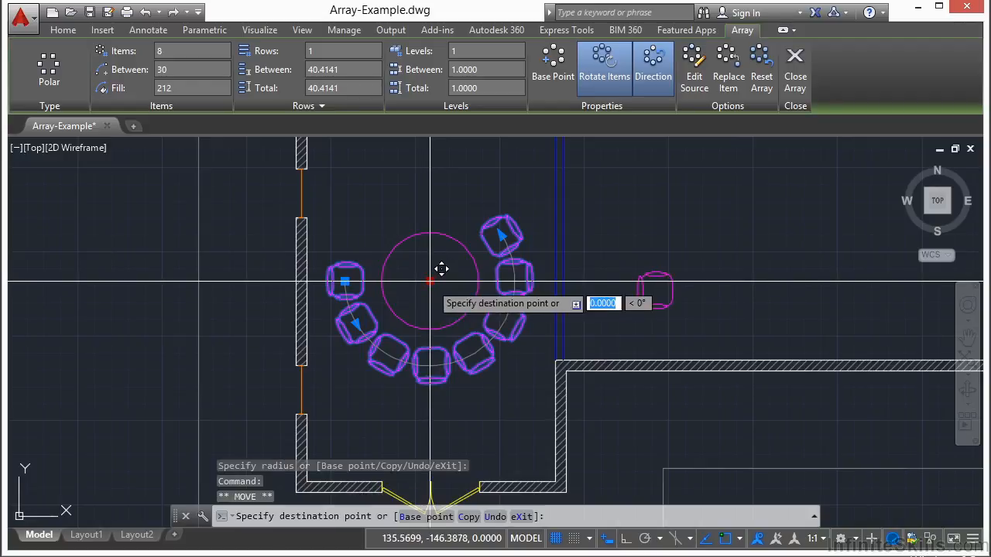
pyautogui.click(420, 203)
pyautogui.click(419, 203)
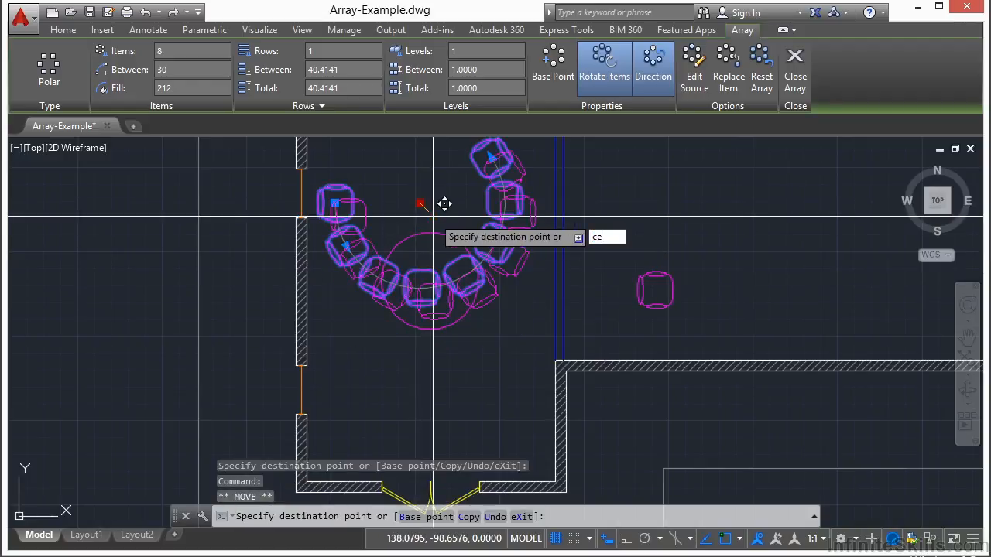
pyautogui.write('cen')
pyautogui.press('Return')
pyautogui.click(413, 264)
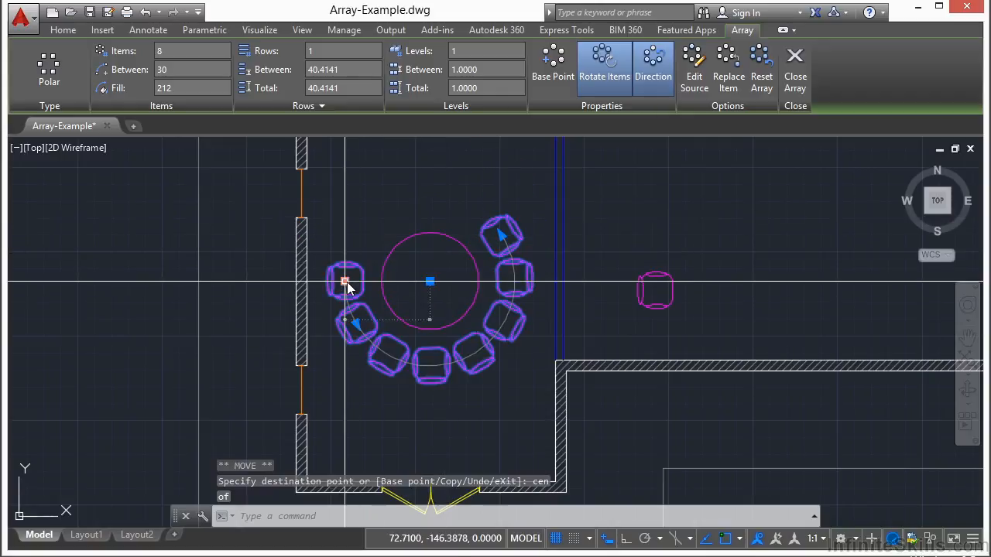
# Try a row count of 4 for the chair array, extending the rows outward from the first chair.
pyautogui.moveTo(347, 287)
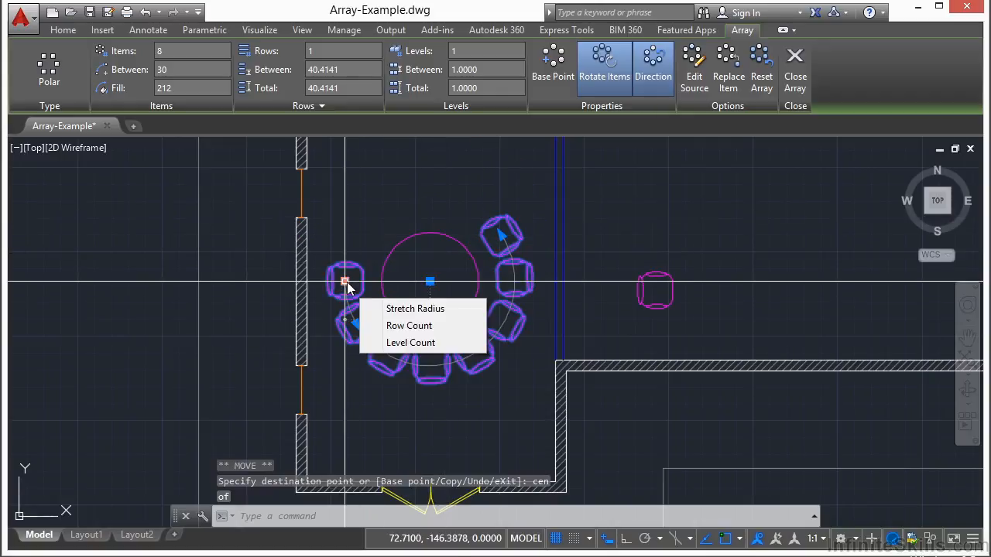
pyautogui.click(433, 326)
pyautogui.click(167, 329)
# Shrink the chair array's radius so the innermost chairs sit closer to the table's edge.
pyautogui.moveTo(345, 282)
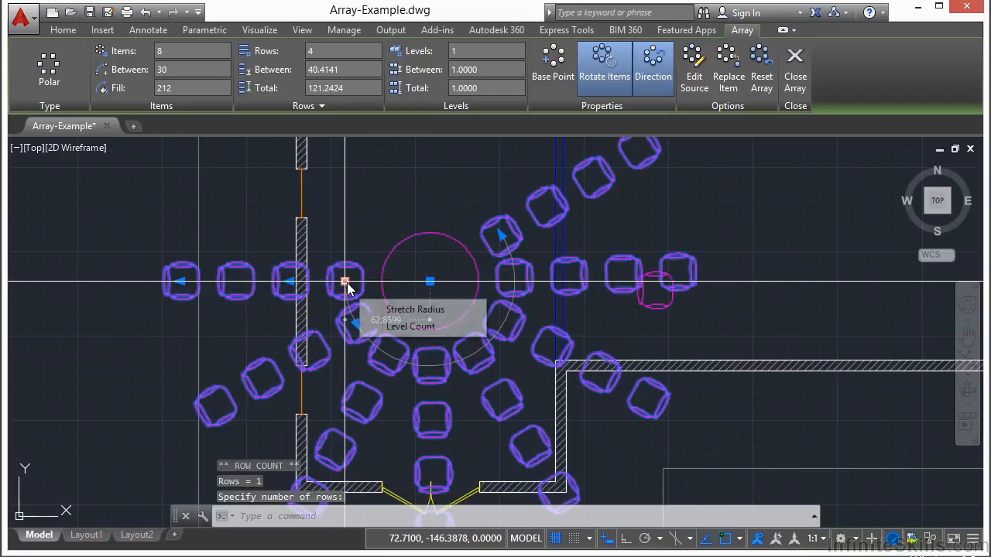
pyautogui.click(411, 310)
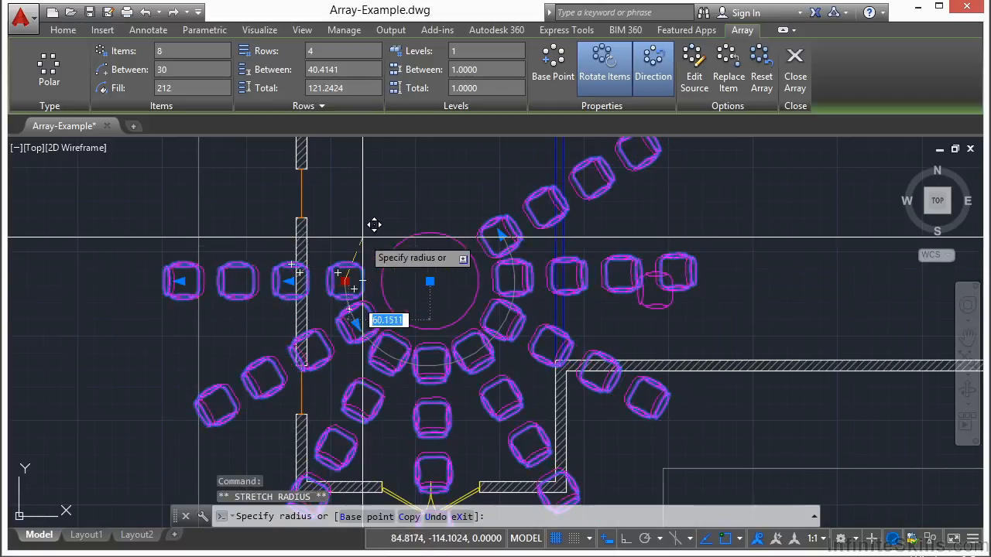
pyautogui.click(356, 280)
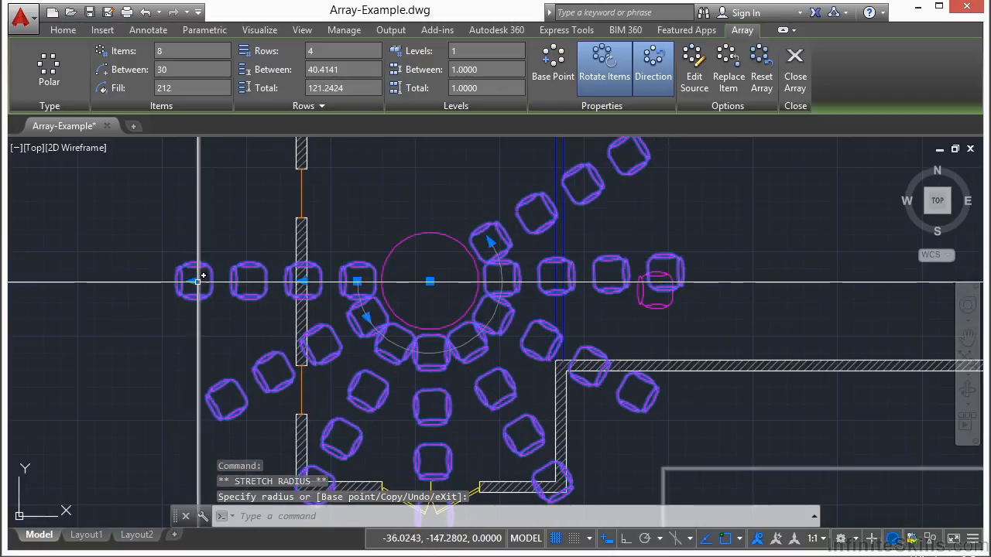
# Reduce the chair array to 1 row from the outermost chair's row count grip and deselect the array.
pyautogui.click(193, 282)
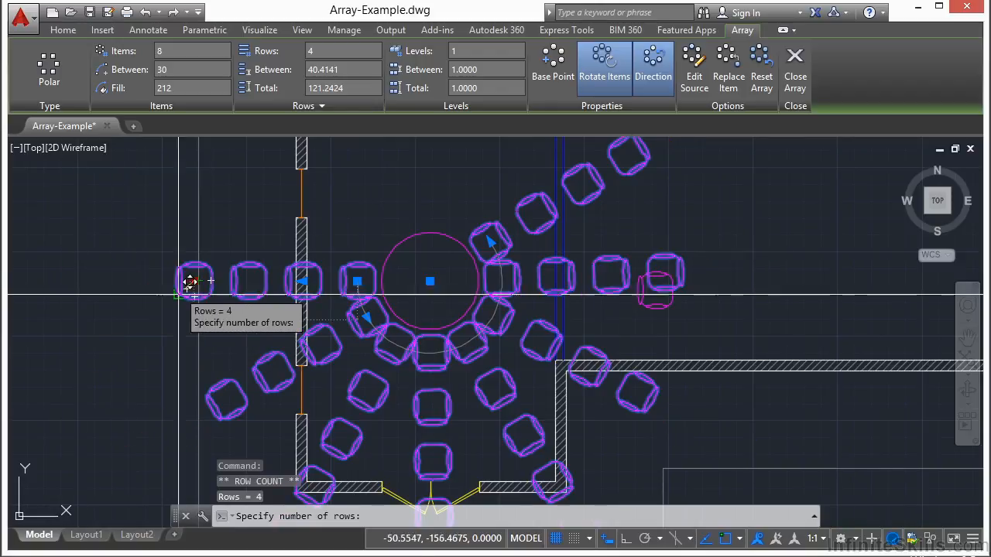
pyautogui.click(303, 294)
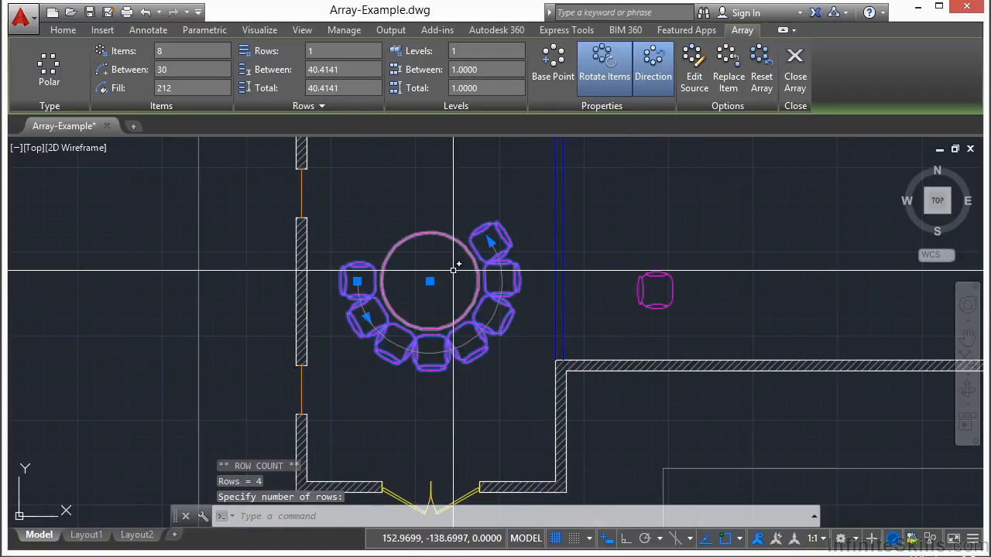
pyautogui.press('Escape')
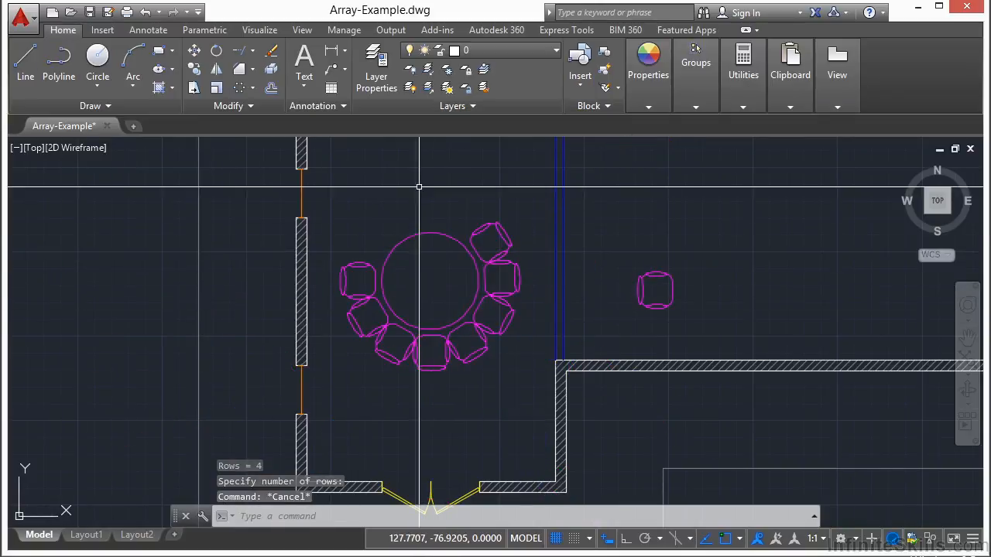